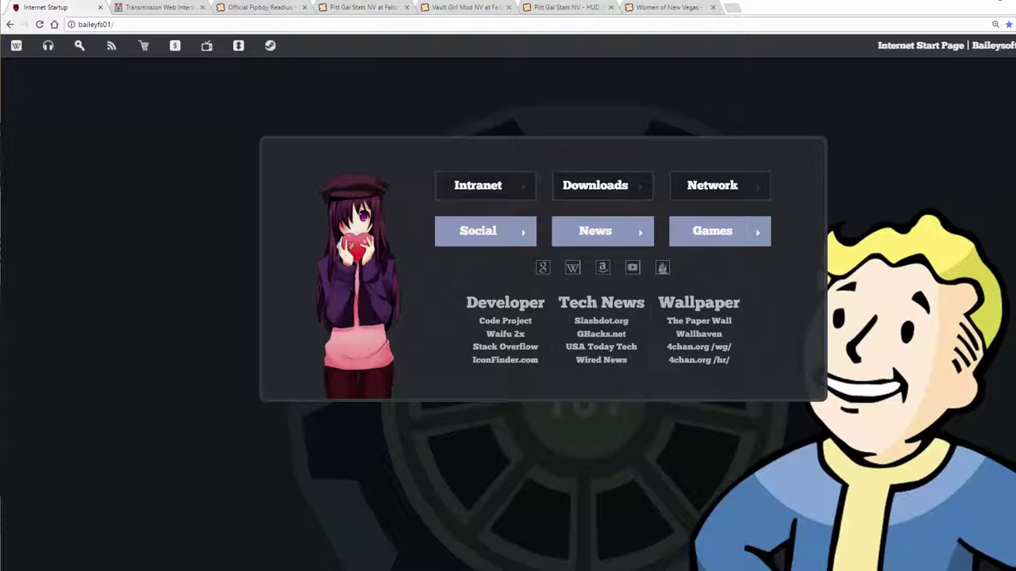
Step: Download the Official Pipboy Readius - New Vegas Edition mod from its Nexus page into Nexus Mod Manager and activate it
left_click(261, 8)
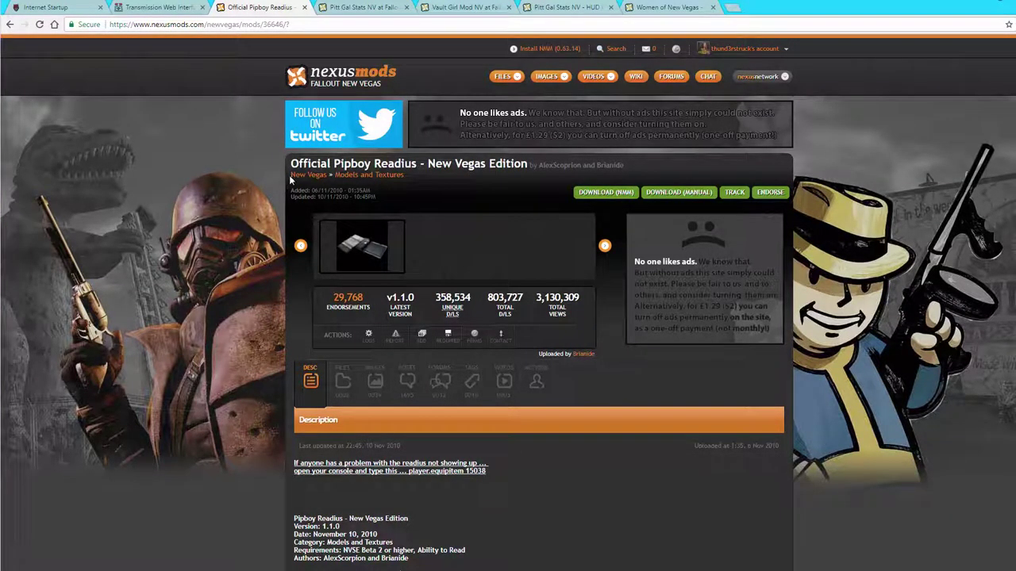
left_click(597, 199)
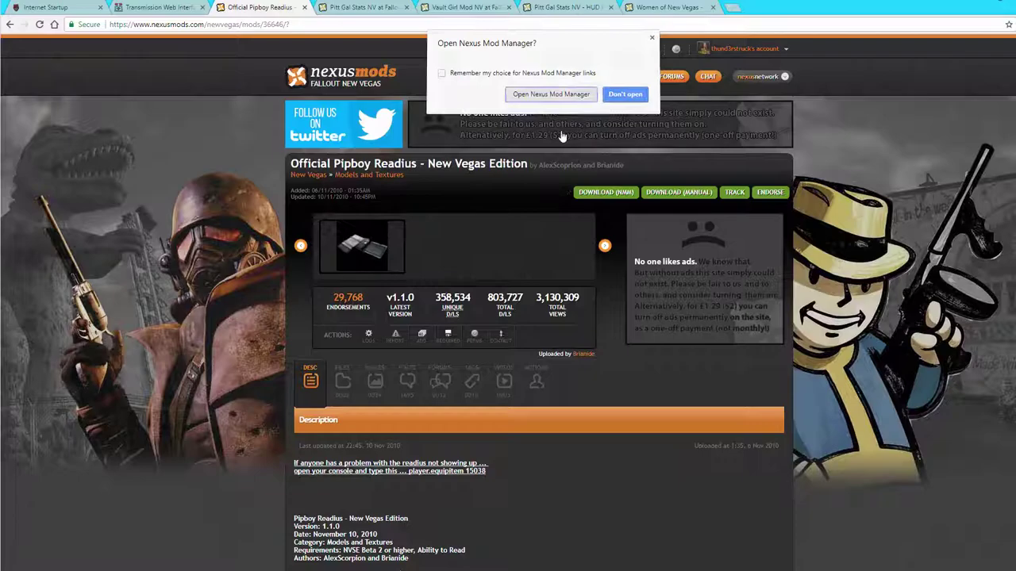
left_click(563, 98)
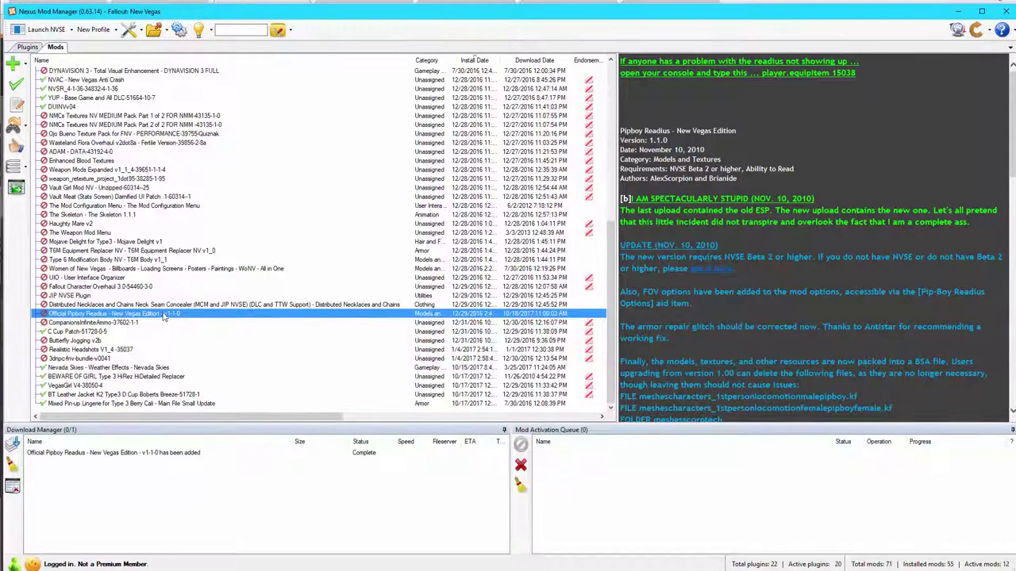
right_click(118, 315)
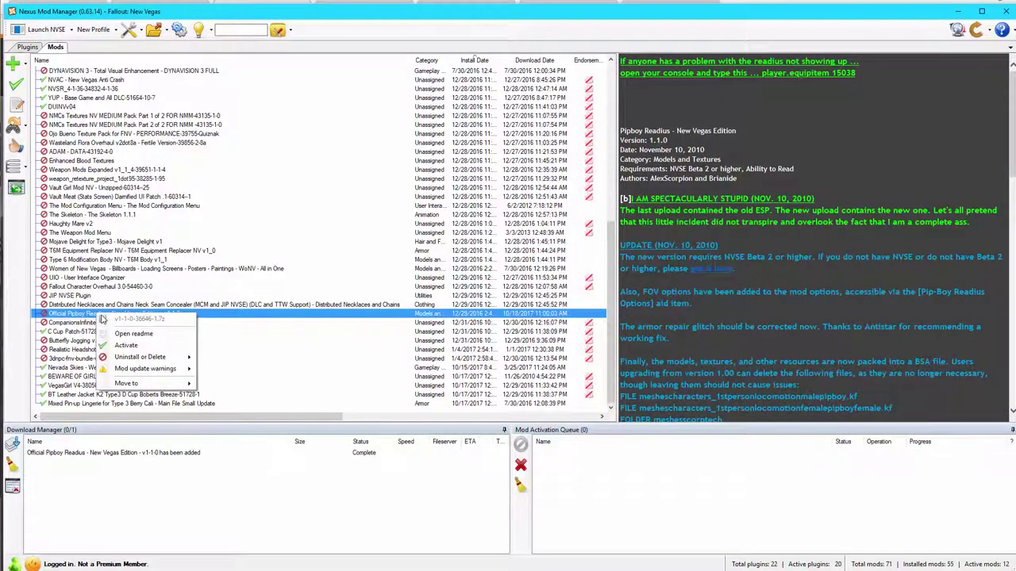
left_click(118, 333)
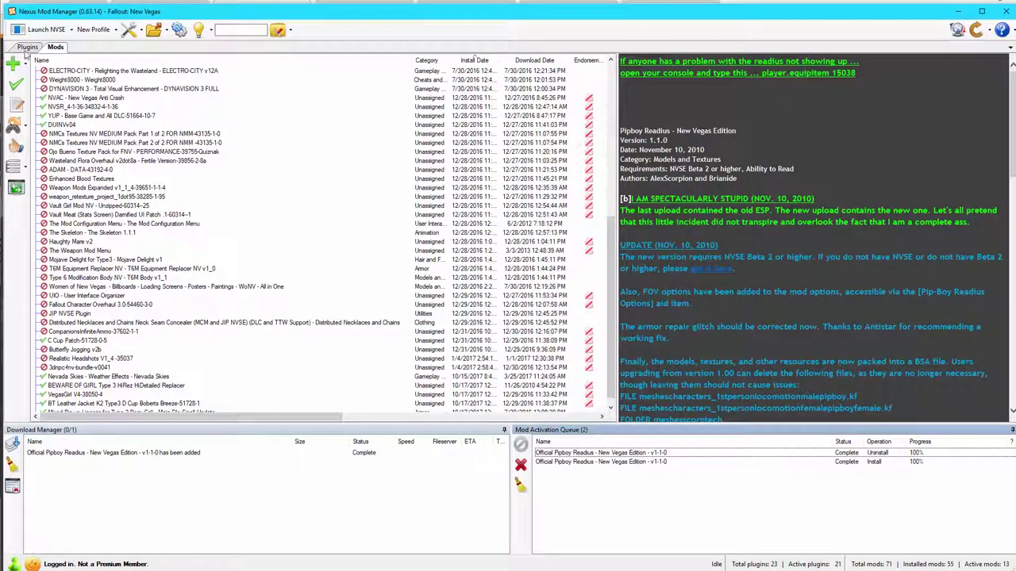
Step: Sort the plugin load order with LOOT from Nexus Mod Manager, apply the sorted order and close LOOT
left_click(27, 47)
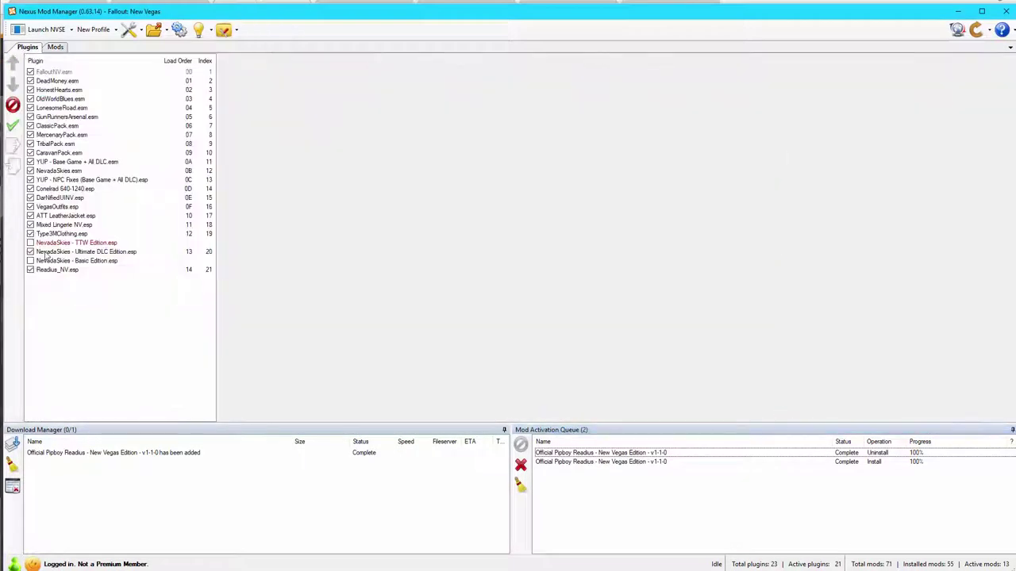
left_click(224, 30)
left_click(226, 69)
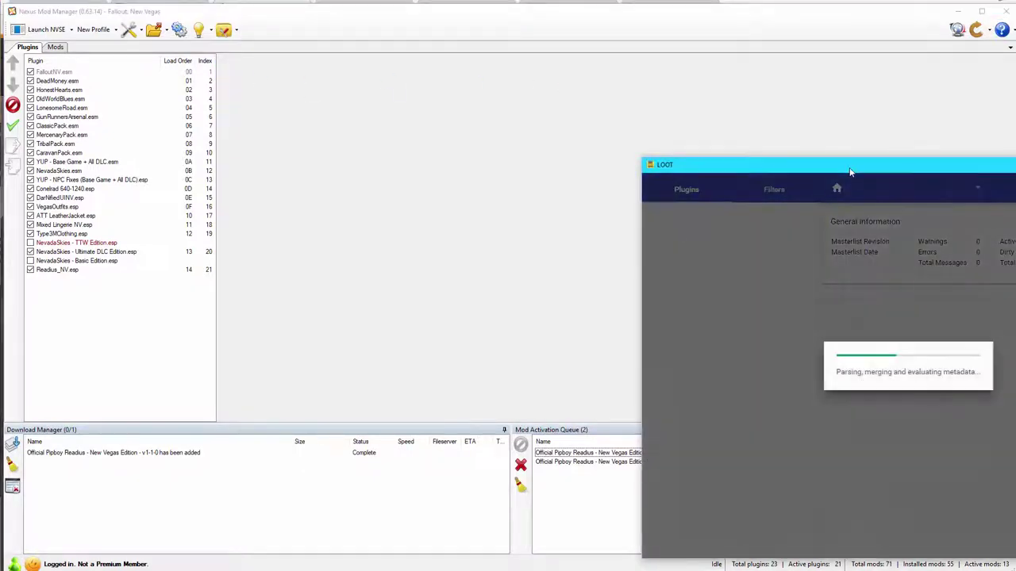
left_click_drag(816, 157, 356, 54)
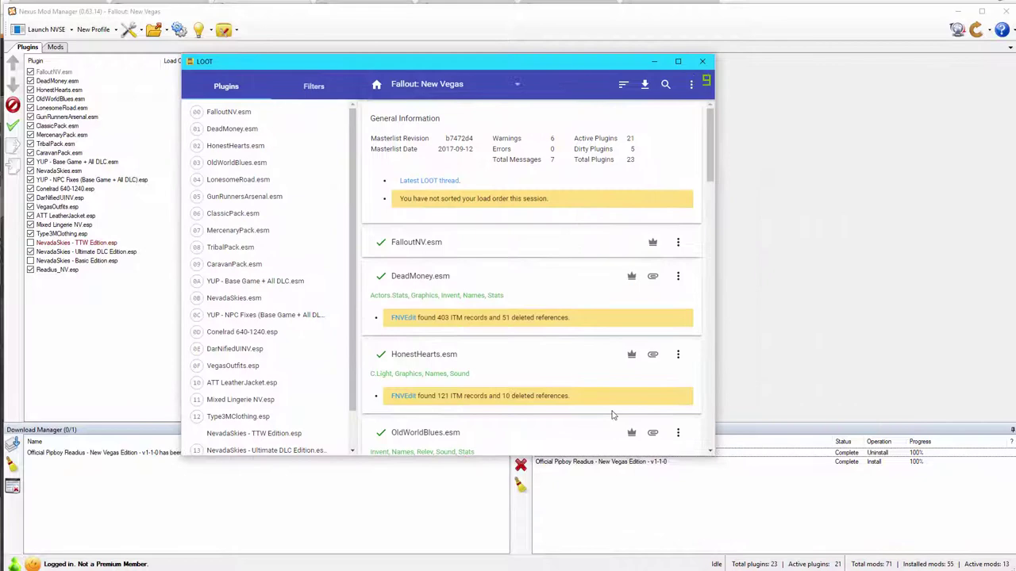
left_click_drag(714, 455, 938, 492)
left_click(846, 83)
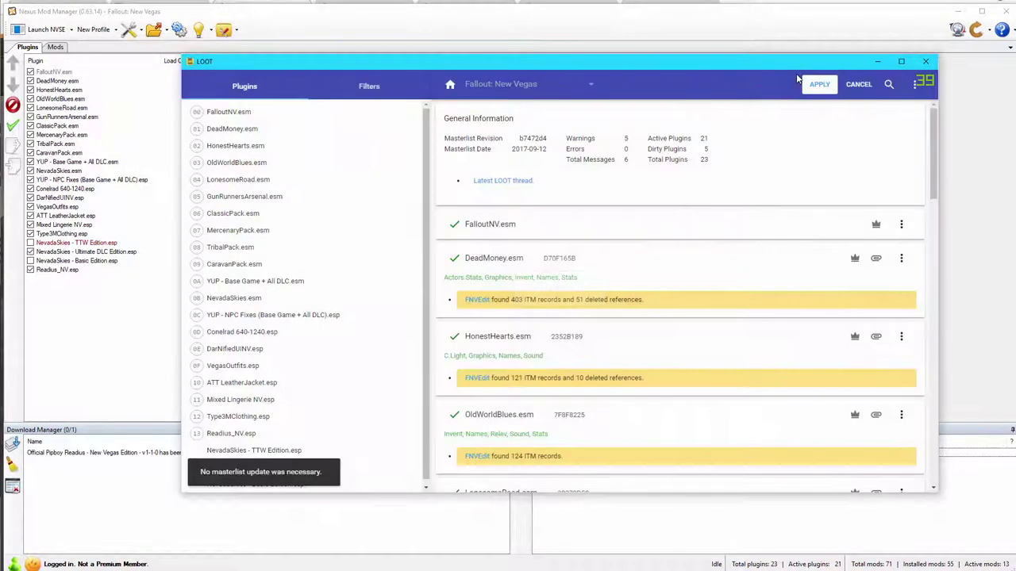
left_click(817, 86)
key("alt+F4")
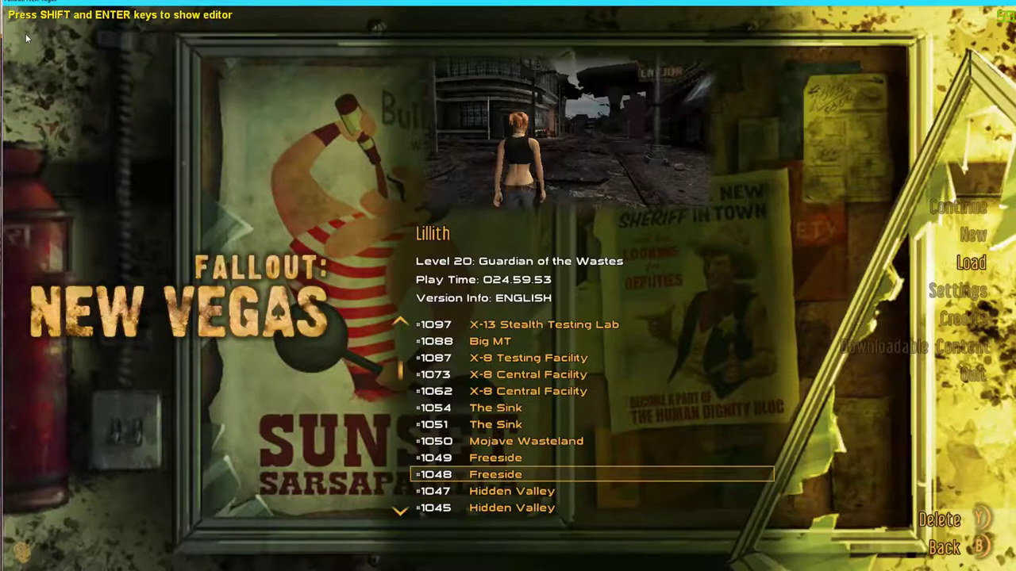
Step: Load save 1048 in Freeside in Fallout: New Vegas, continuing despite the missing content
key("Return")
key("Return")
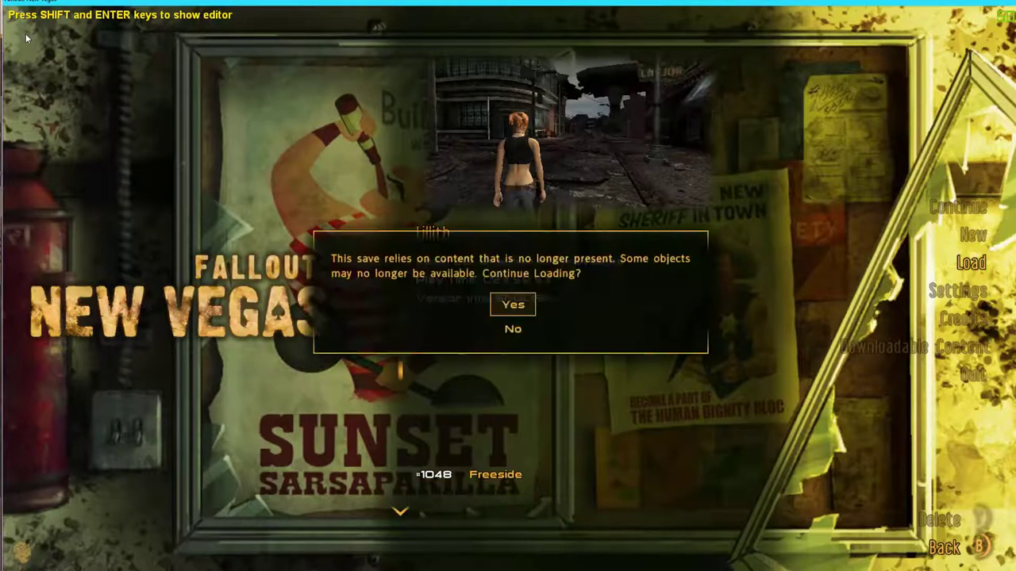
key("Return")
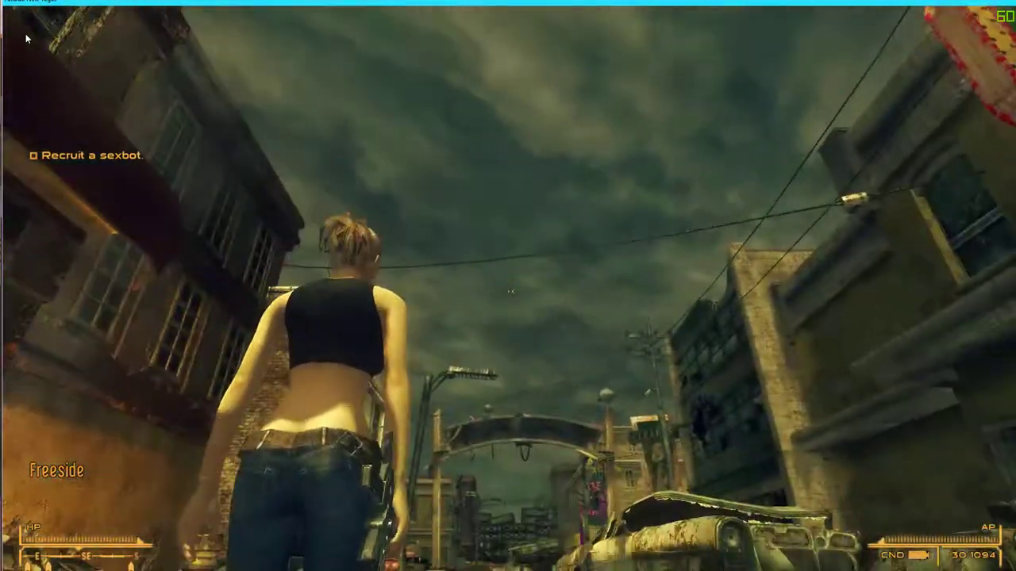
Step: Open the Pip-Boy in the game, examine the Readius world map up close and the radio page, and put it away
key("w")
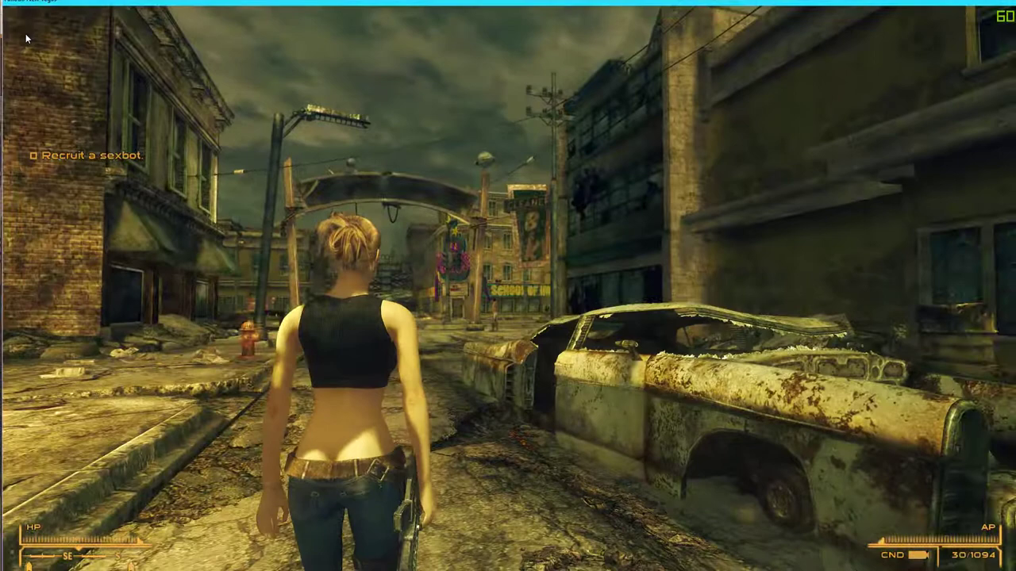
key("f")
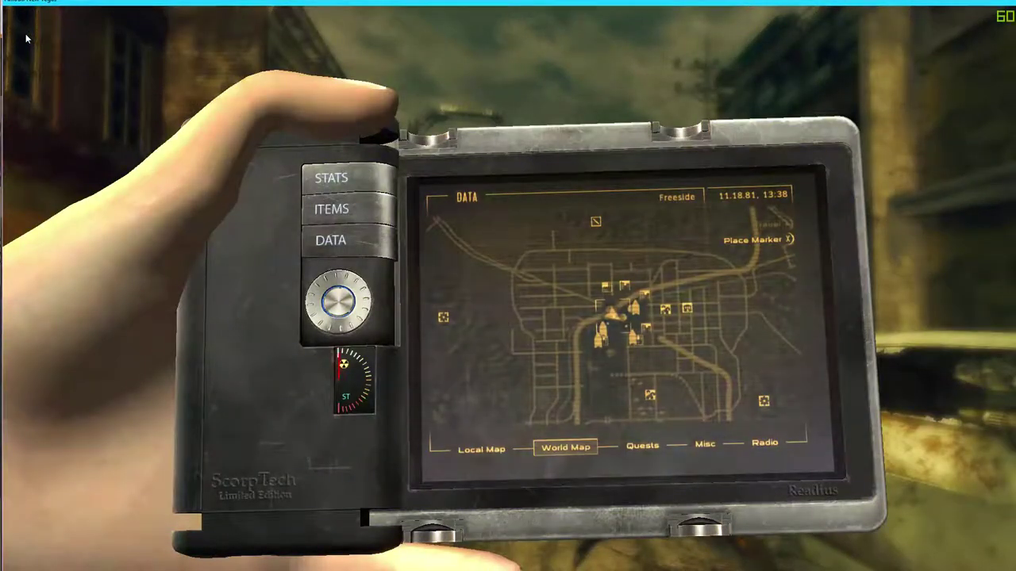
scroll(26, 34, "up", 1)
scroll(26, 34, "up", 1)
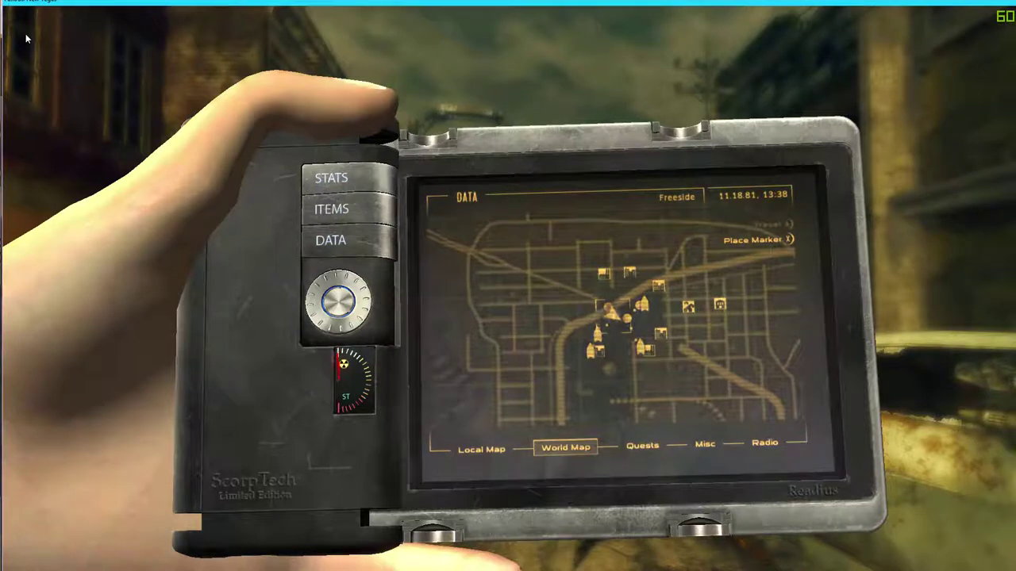
key("d")
key("d")
key("d")
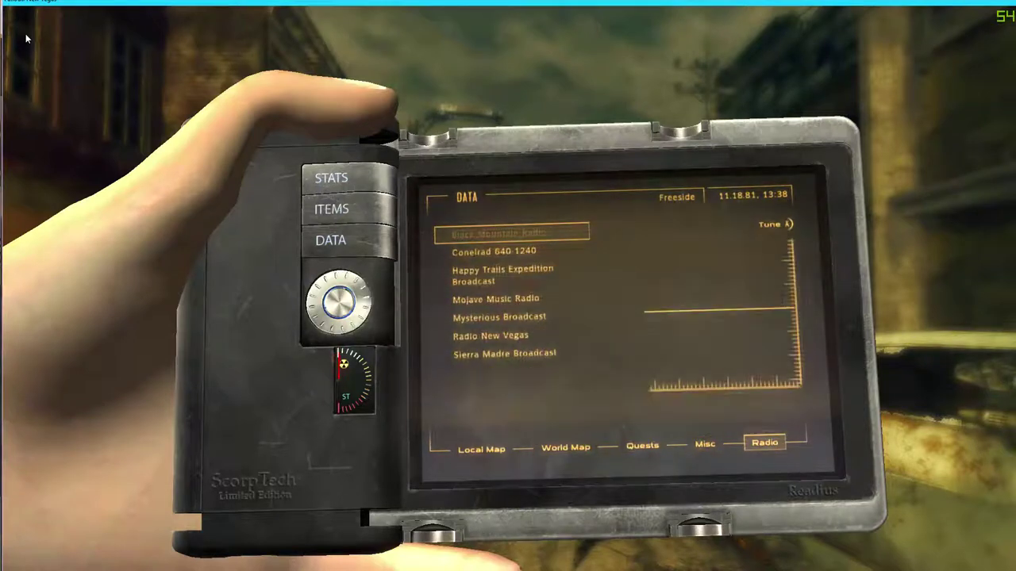
key("Tab")
key("w")
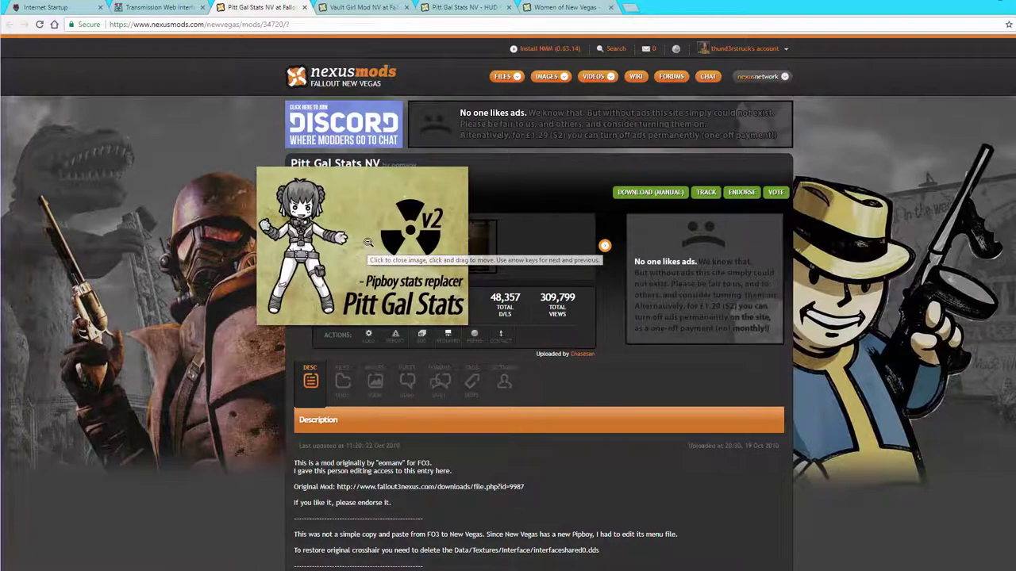
Step: View the enlarged preview images on the Pitt Gal Stats NV mod page in the browser
left_click(367, 242)
left_click(442, 246)
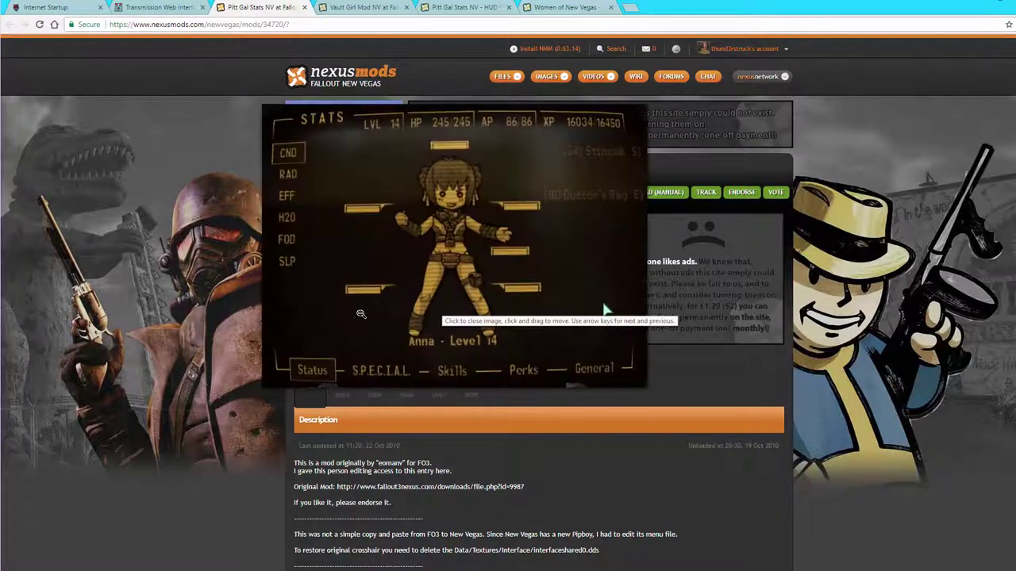
left_click(606, 310)
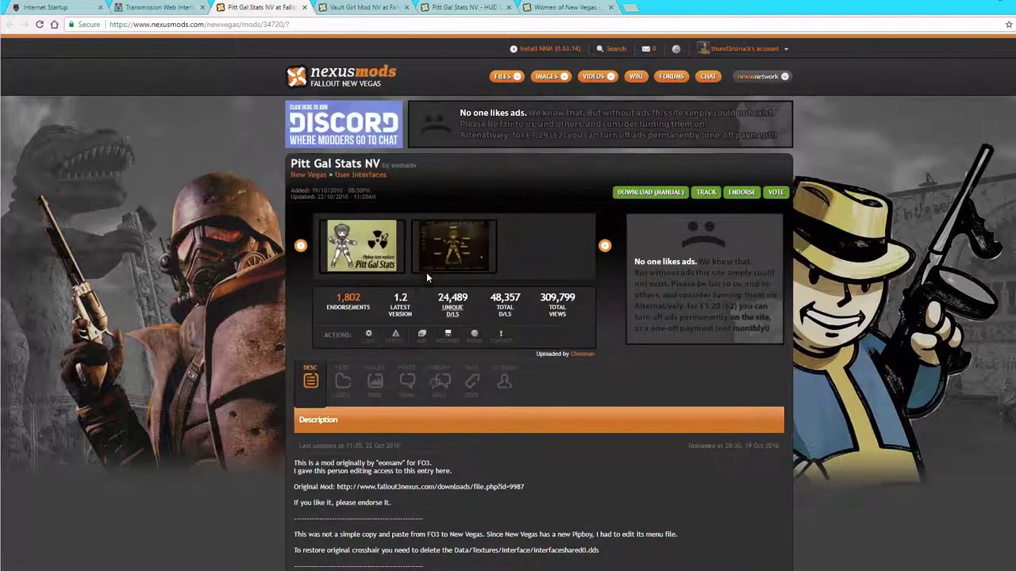
Step: Download Pitt Gal Stats - Big Paper Doll v1_2 into Nexus Mod Manager and activate it, letting this mod overwrite conflicting files
left_click(635, 193)
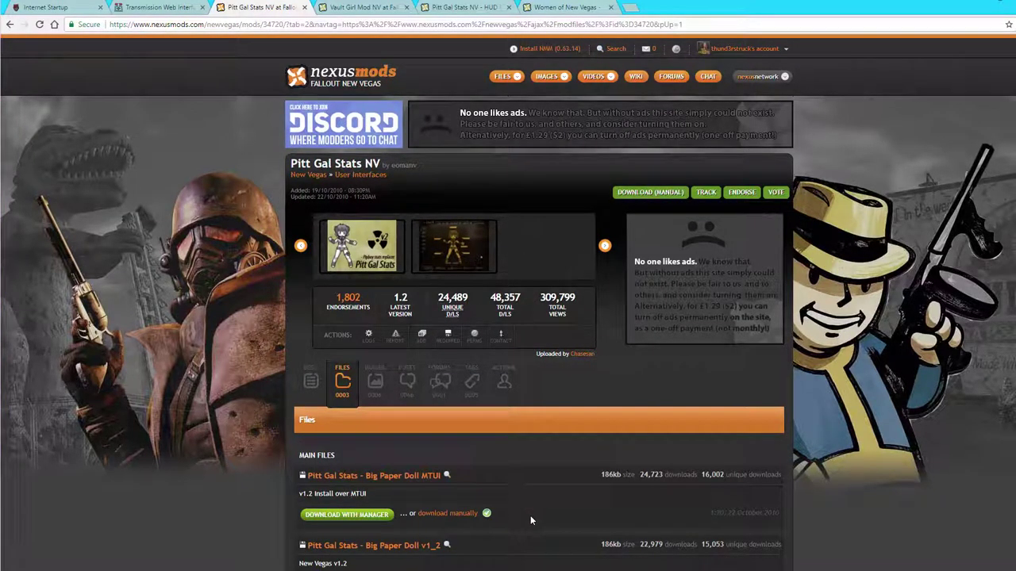
scroll(529, 521, "down", 1)
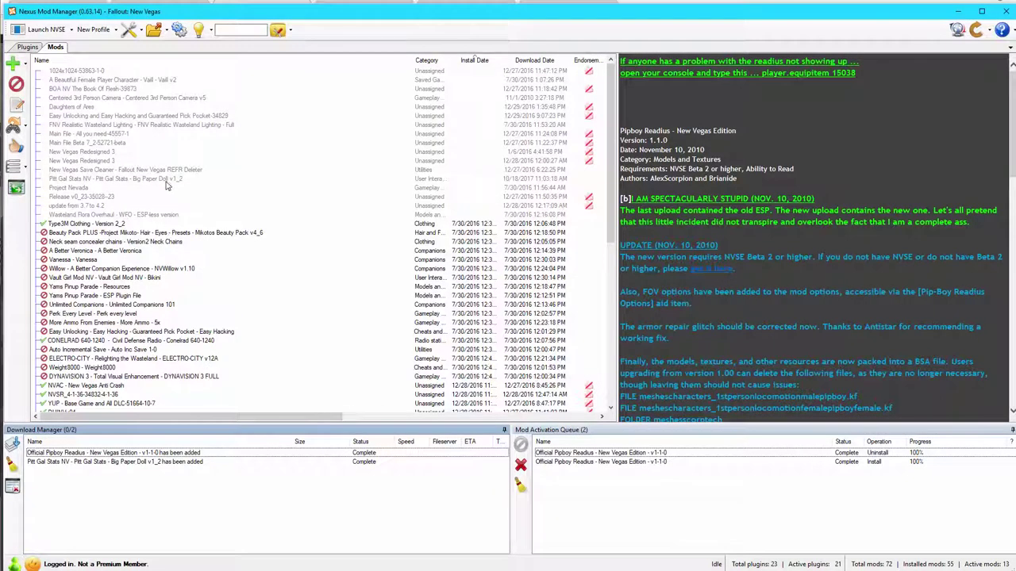
left_click(167, 180)
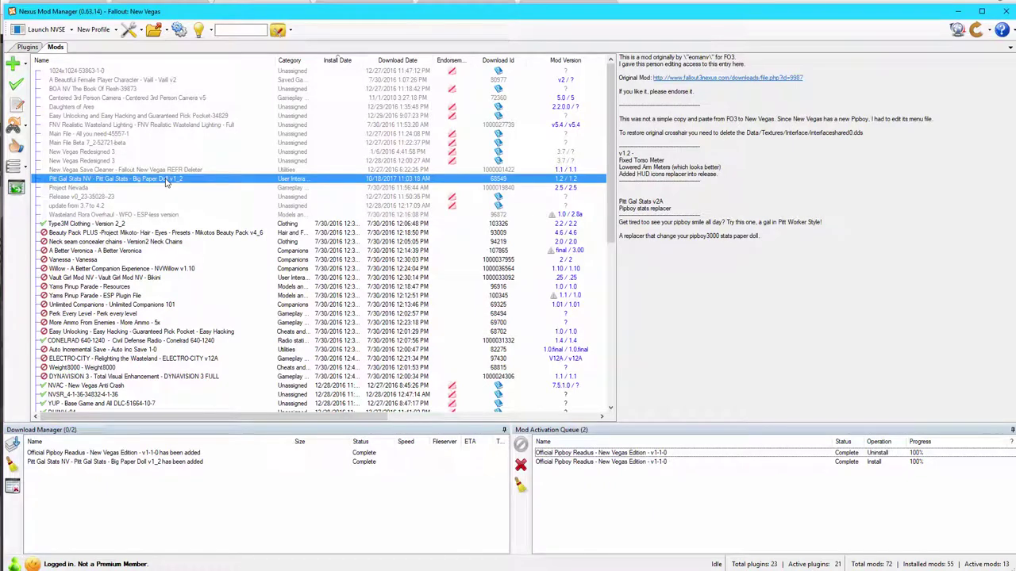
double_click(167, 180)
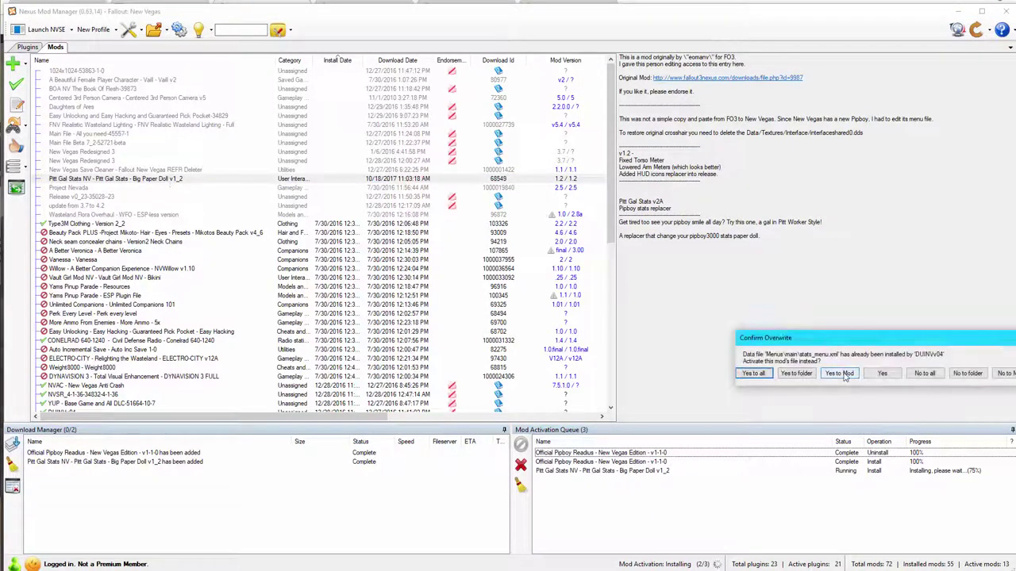
left_click(839, 373)
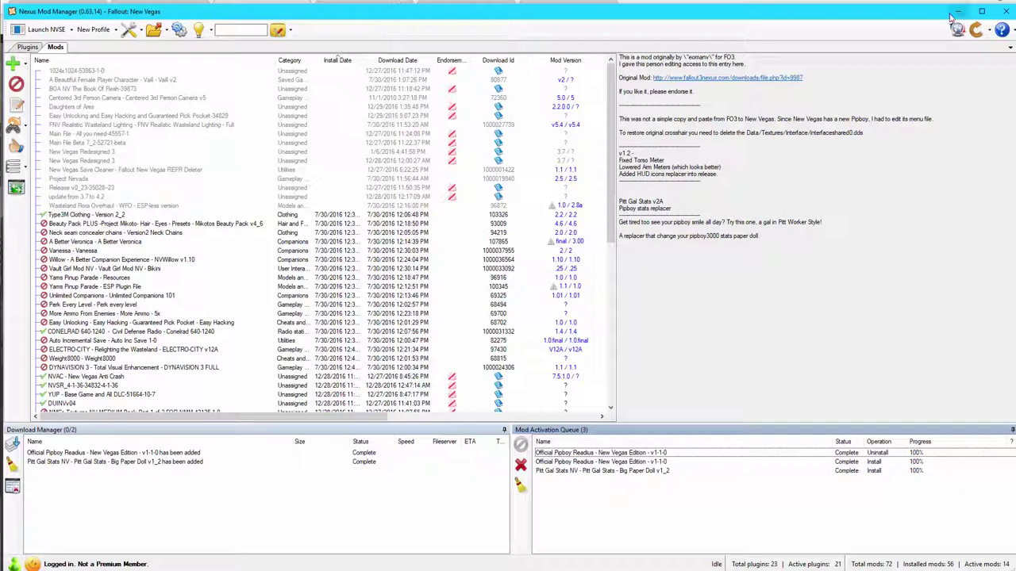
Step: Check the plugin list for entries from the newly activated mod and return to the mod pages in the browser
left_click(28, 47)
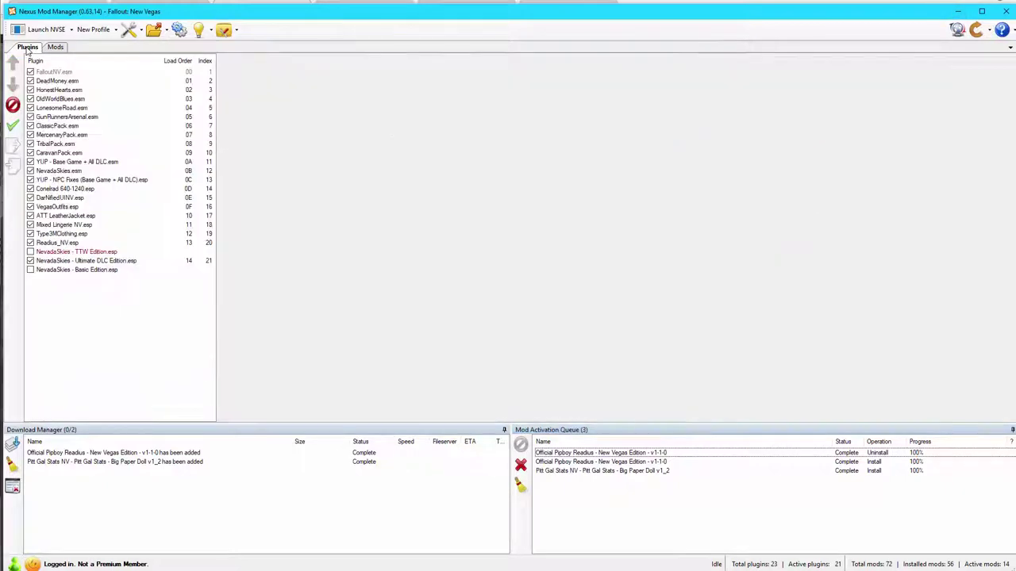
left_click(55, 47)
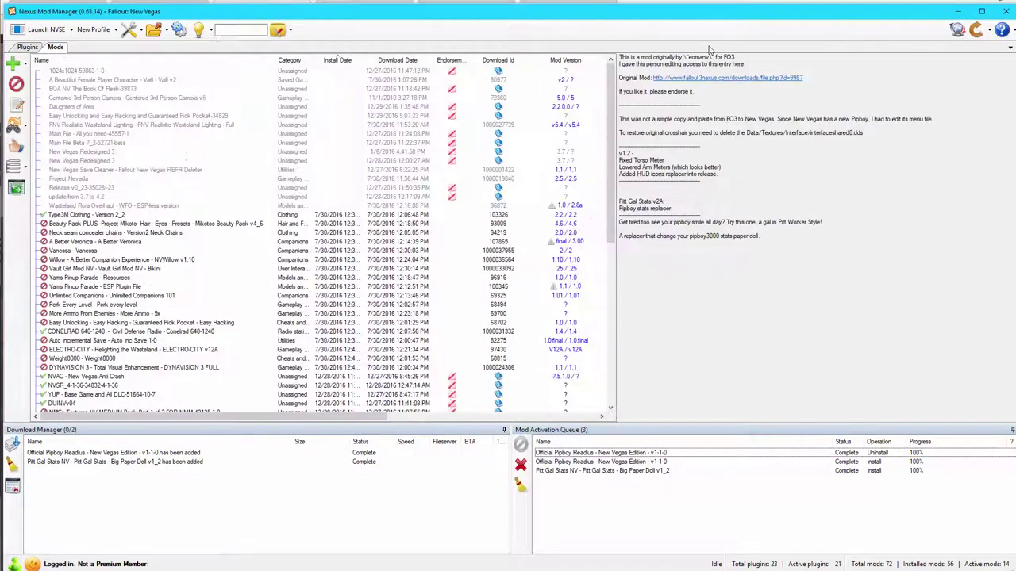
key("alt+Tab")
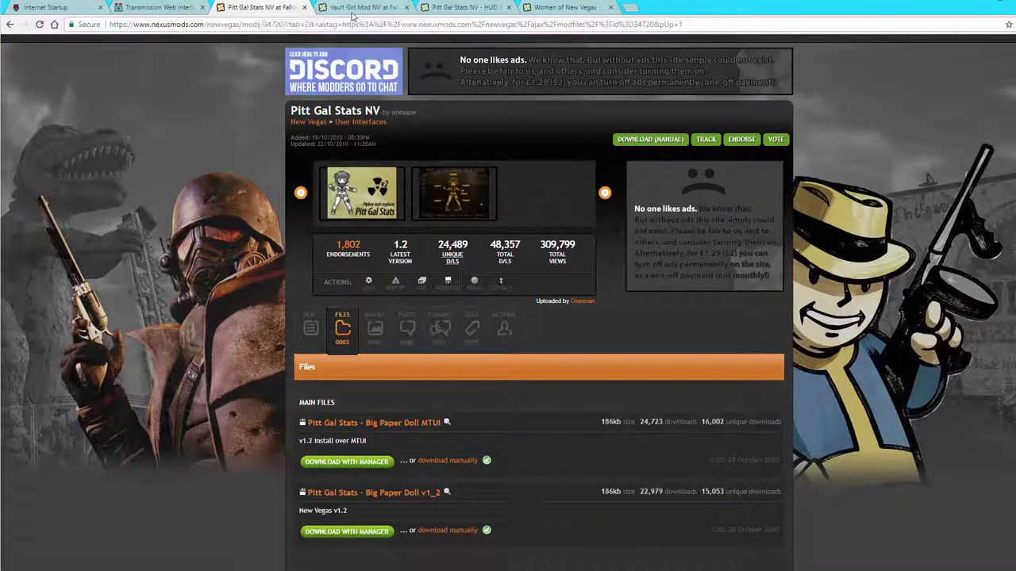
Step: Open the Pitt Gal Stats NV - HUD FIX page and view its enlarged preview images
left_click(461, 7)
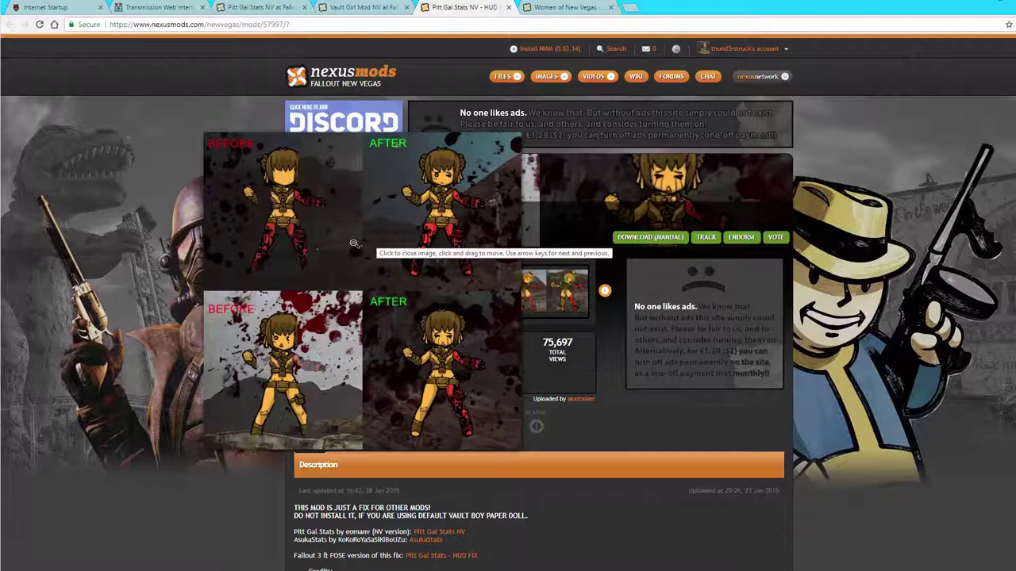
left_click(354, 244)
left_click(475, 296)
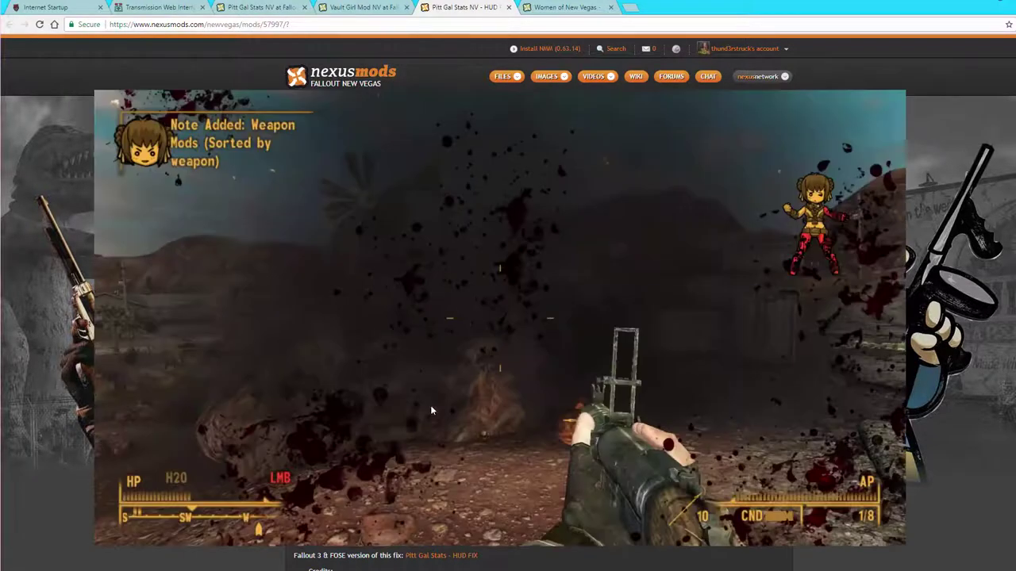
left_click(384, 373)
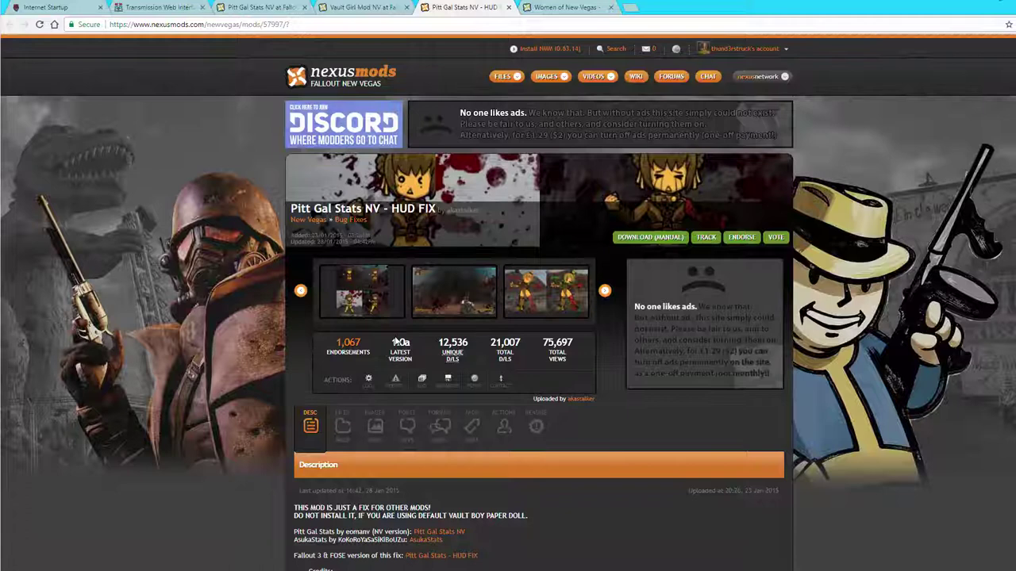
Step: Download the DarnUI version of Pitt Gal Stats NV - HUD FIX into Nexus Mod Manager, activate it and show the plugin list
left_click(345, 438)
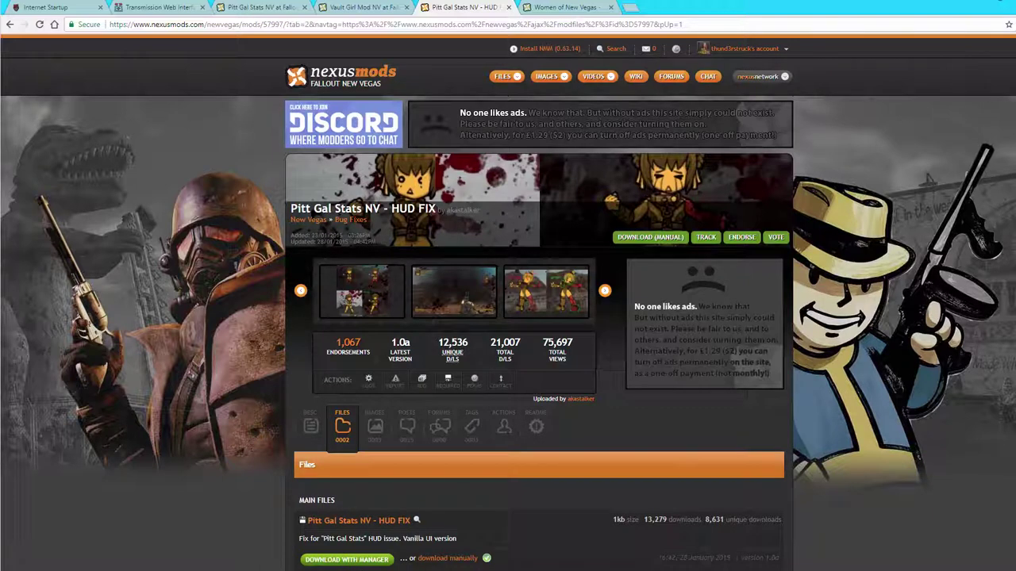
left_click(347, 560)
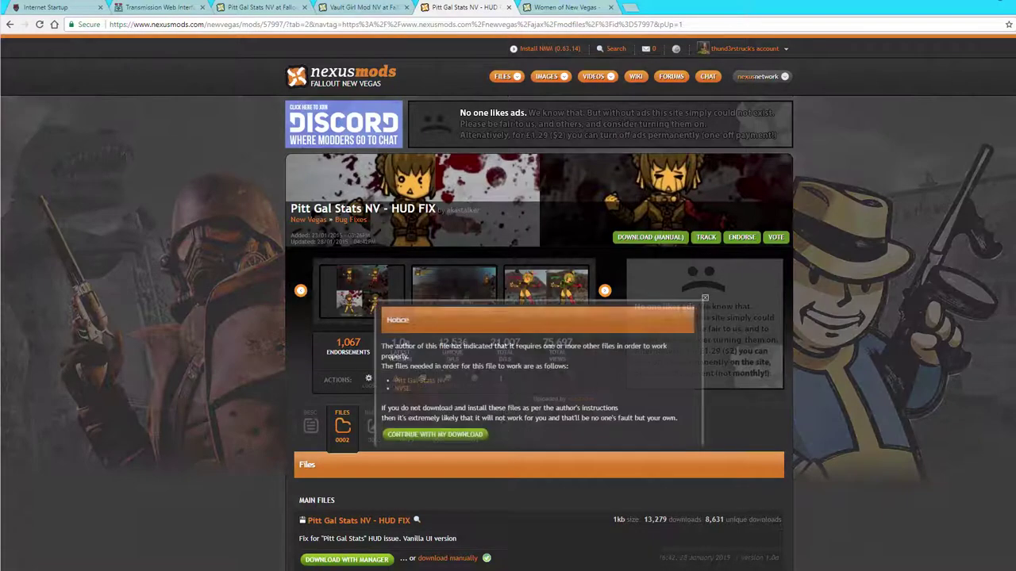
left_click(416, 435)
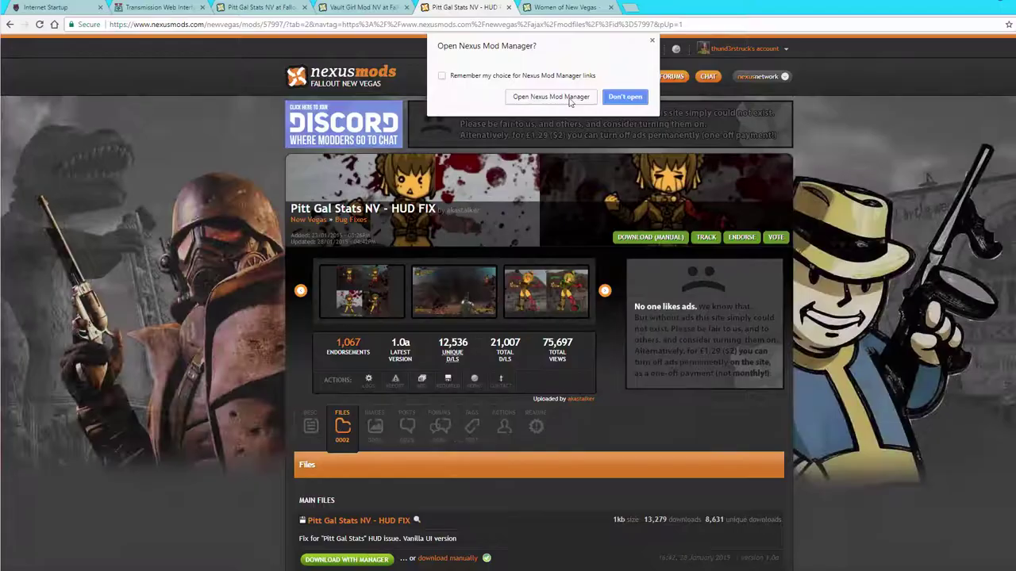
left_click(553, 97)
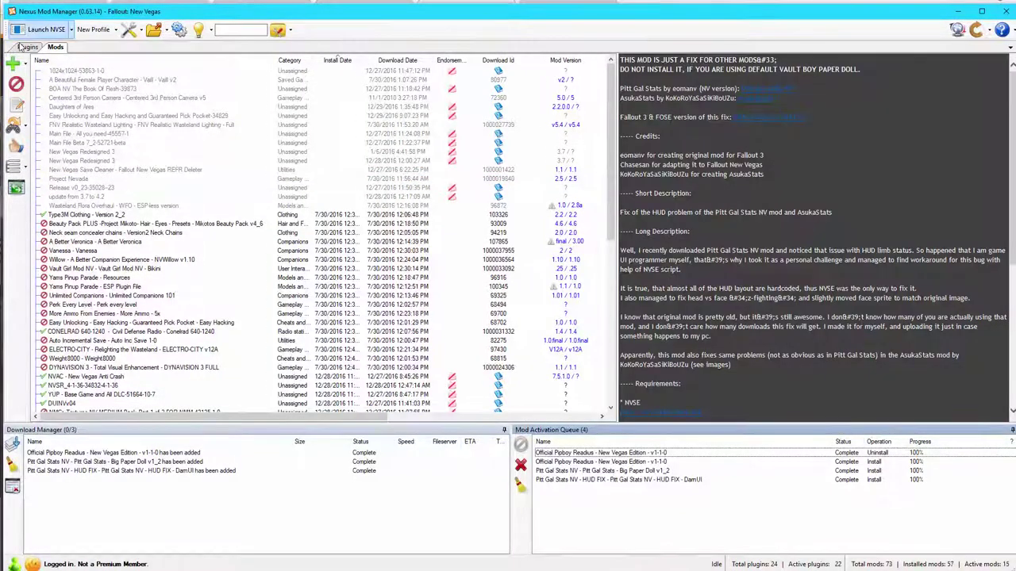
left_click(27, 47)
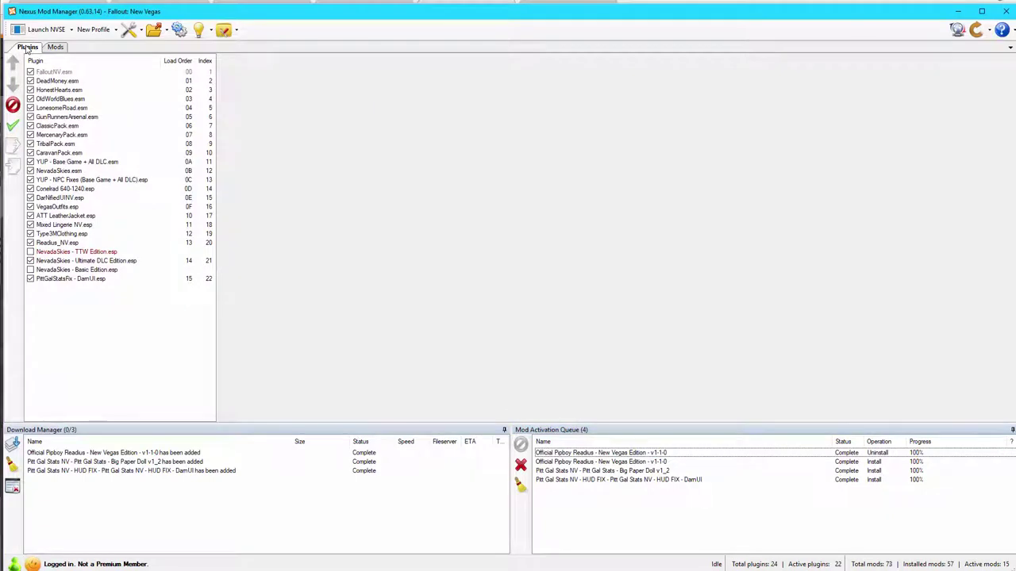
Step: Launch LOOT from Nexus Mod Manager to sort the plugin load order with the new HUD fix plugin
left_click(235, 30)
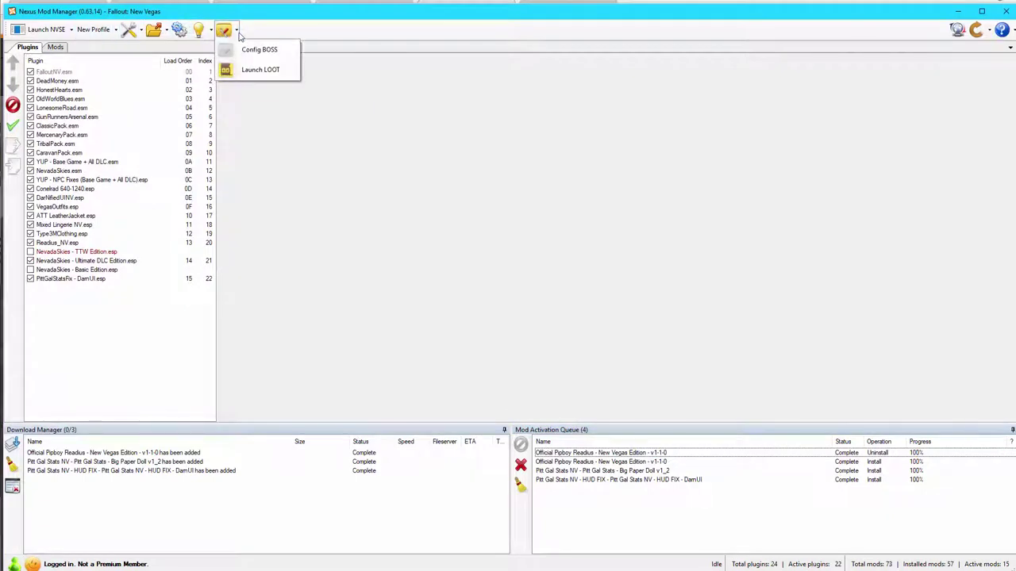
left_click(255, 68)
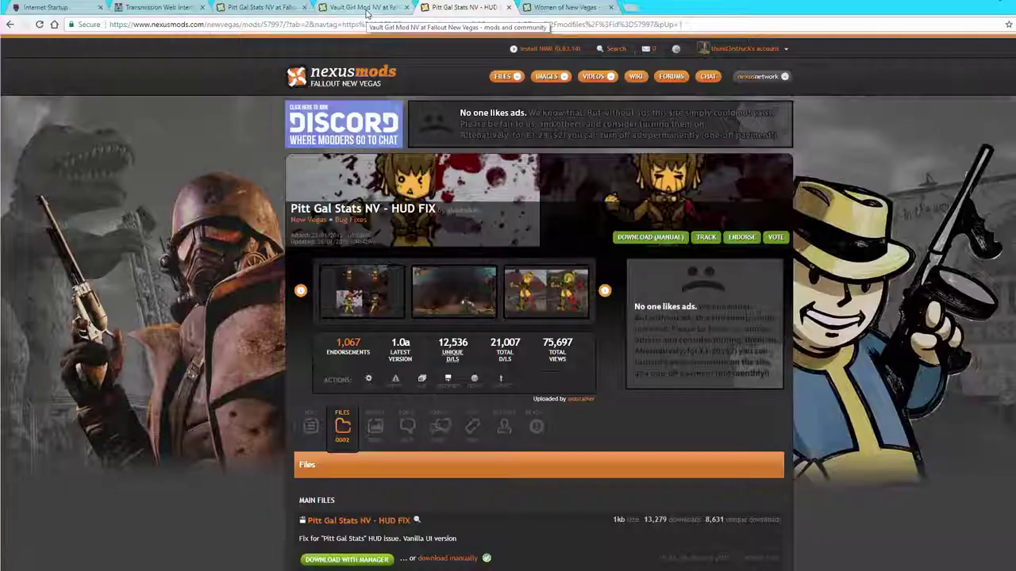
Step: Download the main Vault Girl Mod NV file from its mod page into Nexus Mod Manager and activate it
left_click(367, 8)
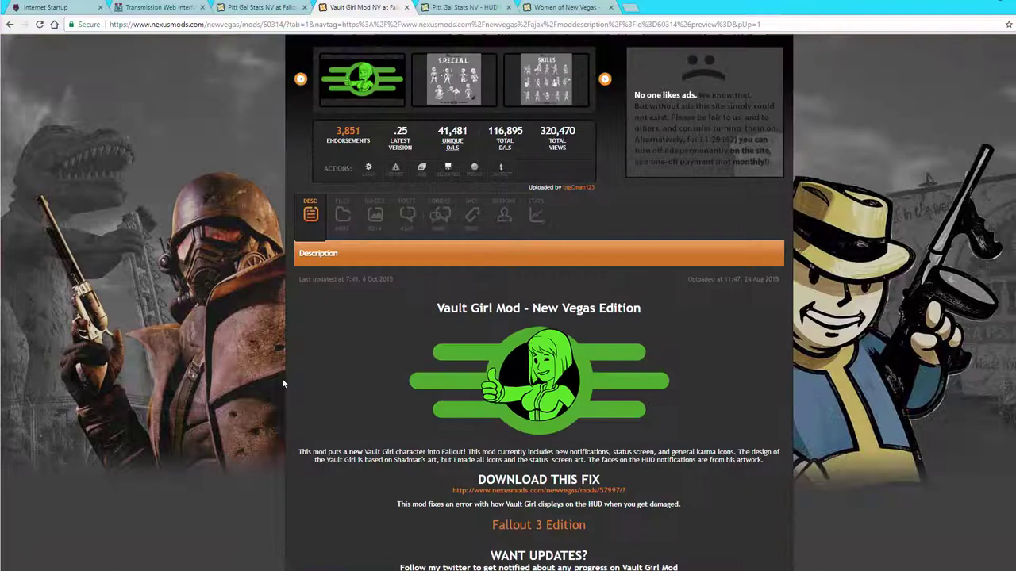
left_click(343, 222)
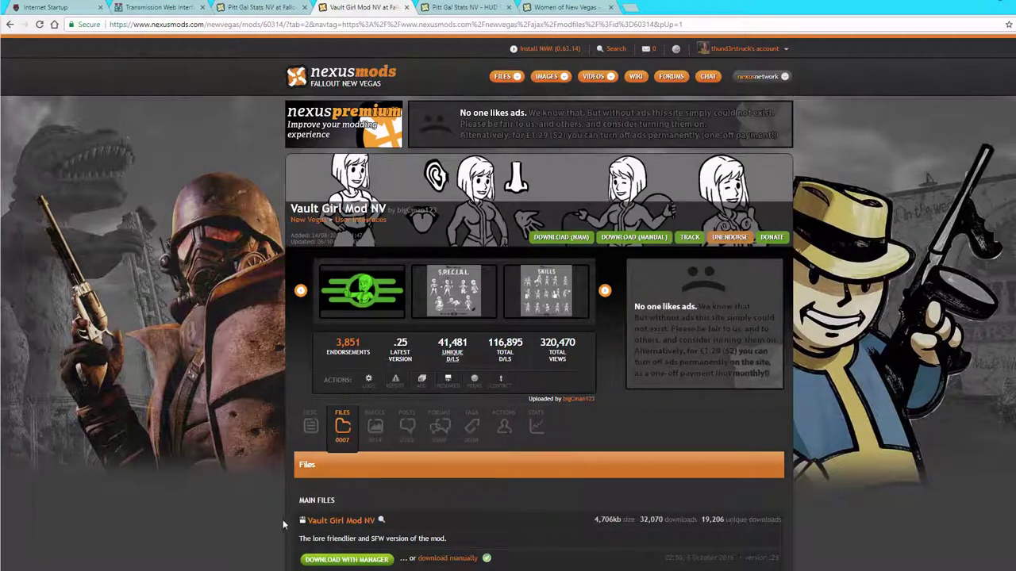
scroll(282, 520, "down", 1)
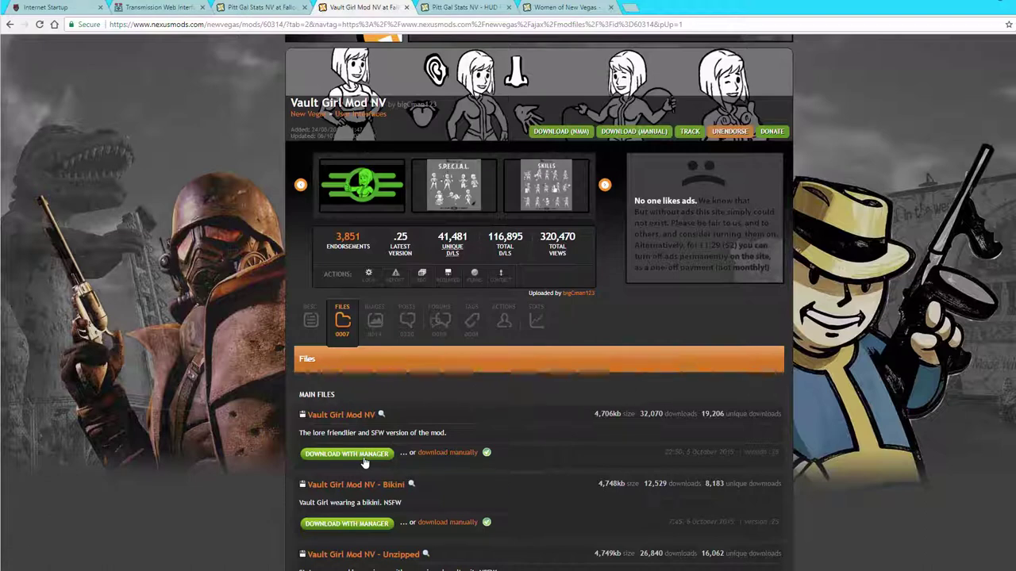
left_click(347, 453)
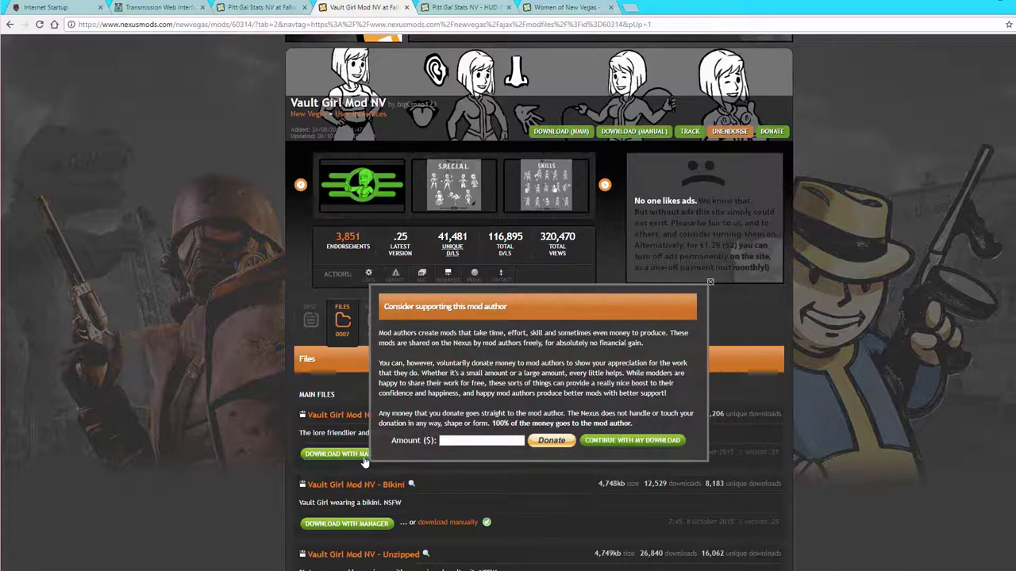
left_click(646, 446)
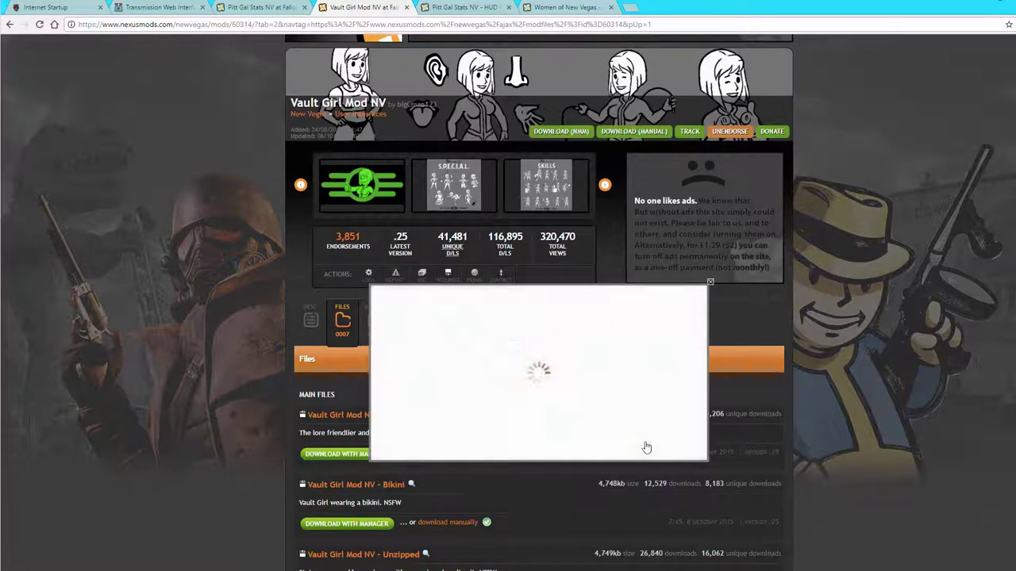
left_click(559, 96)
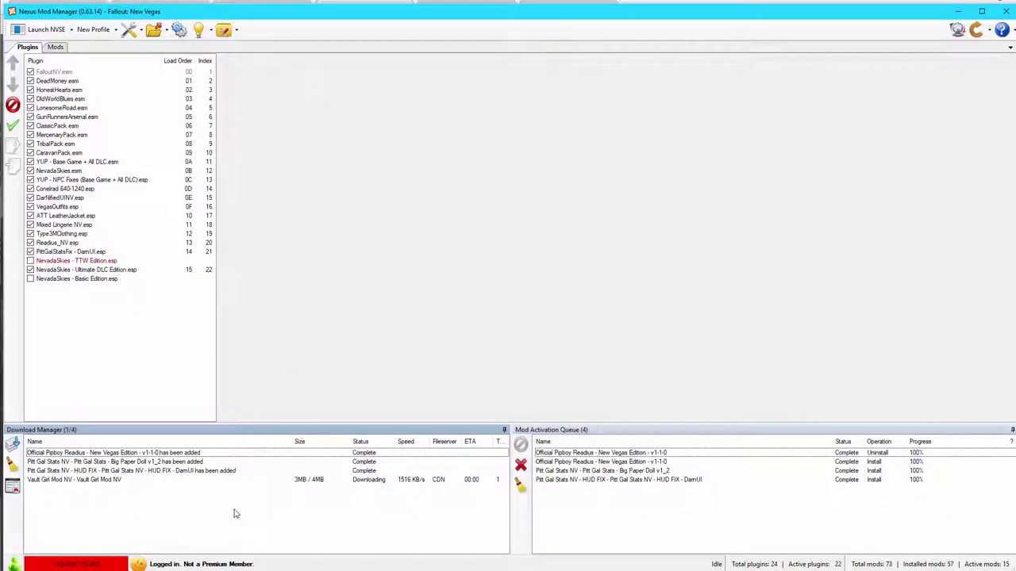
left_click(55, 48)
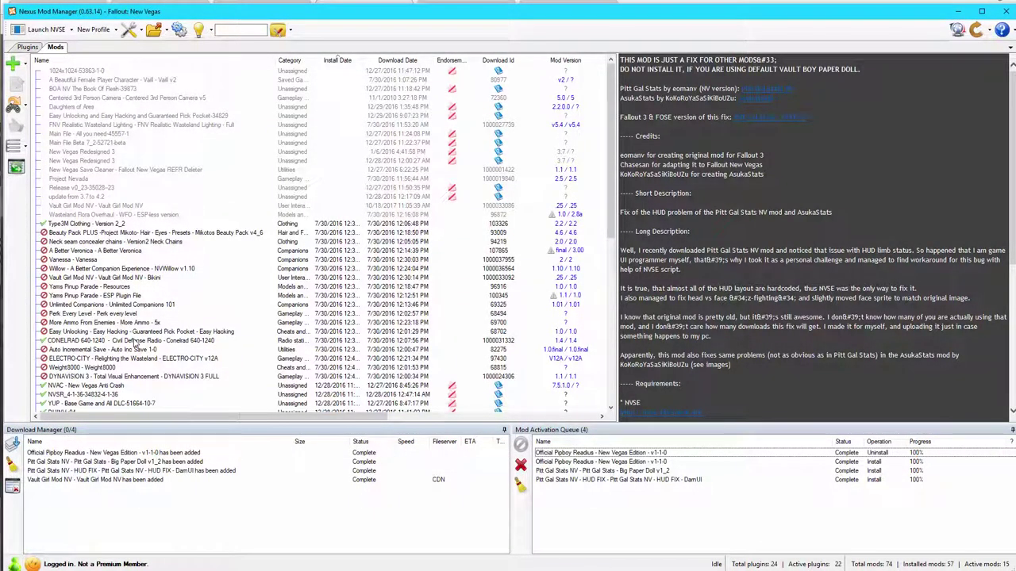
double_click(95, 205)
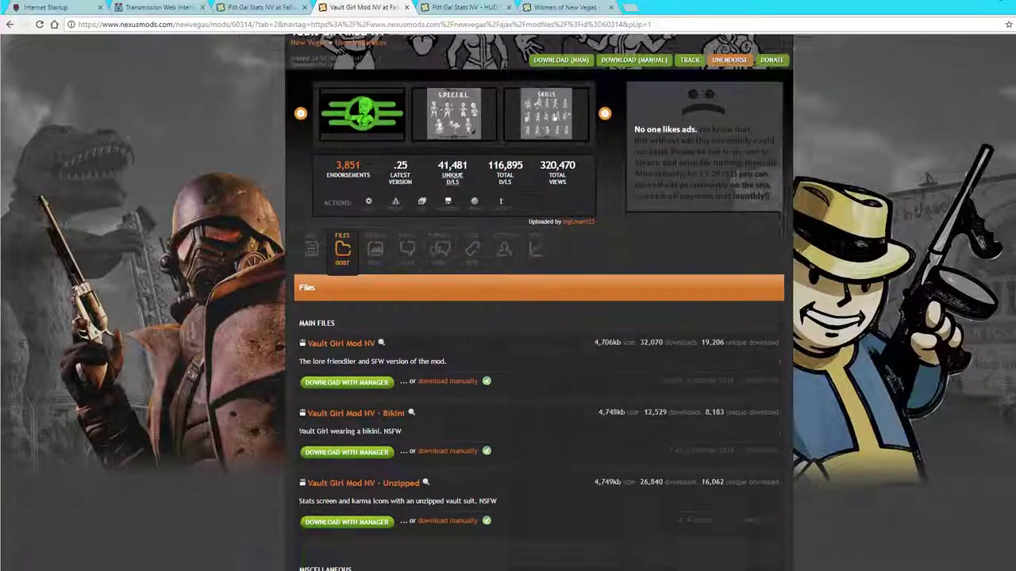
Step: Download Vault Meat (Stats Screen) Darnified UI Patch .1 into Nexus Mod Manager and activate it, overwriting the conflicting files of Vault Girl Mod NV
scroll(379, 530, "down", 1)
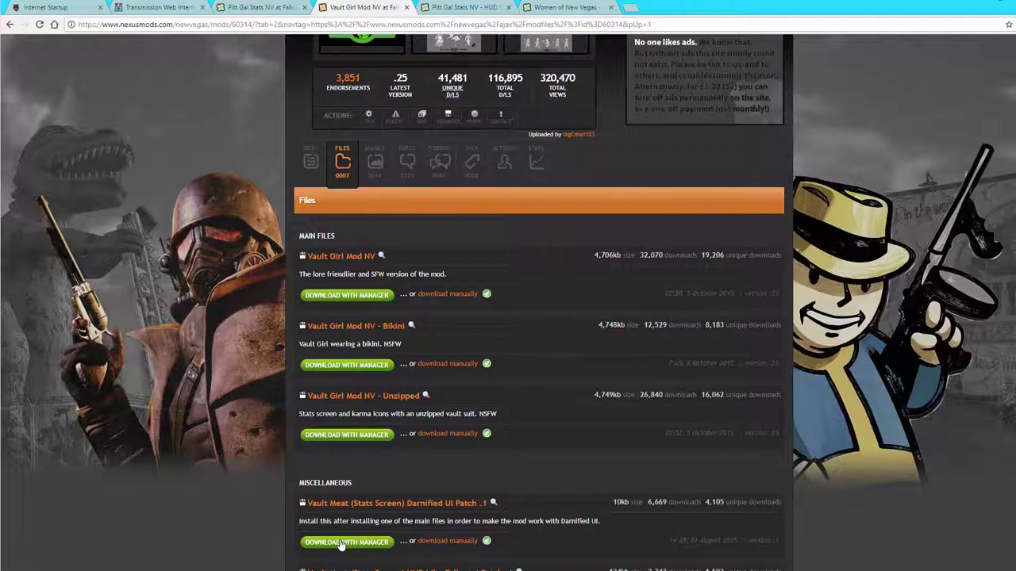
left_click(341, 542)
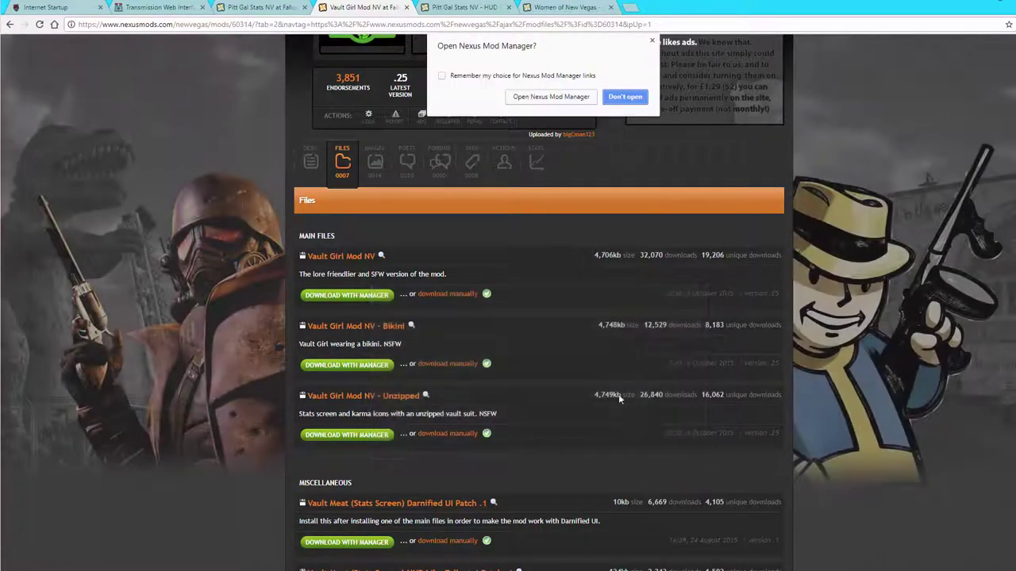
left_click(555, 96)
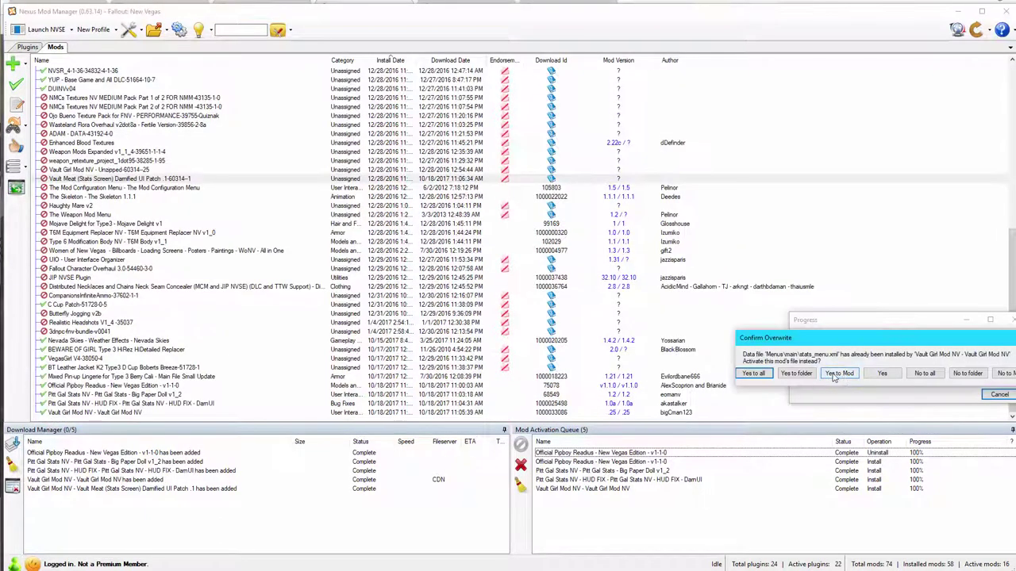
left_click(833, 377)
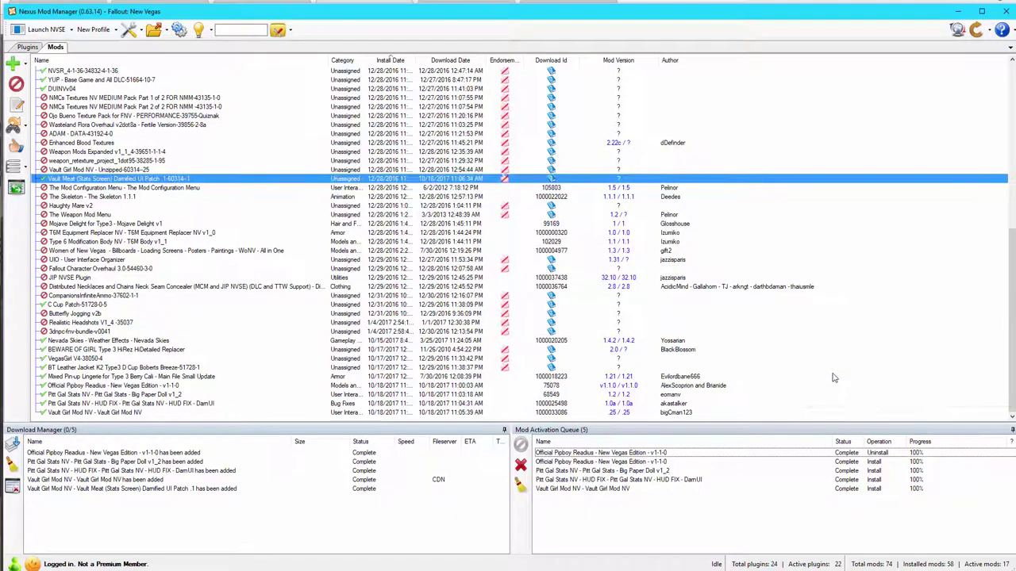
Step: Show the plugin list, launch LOOT and sort the load order for Fallout: New Vegas
left_click(29, 48)
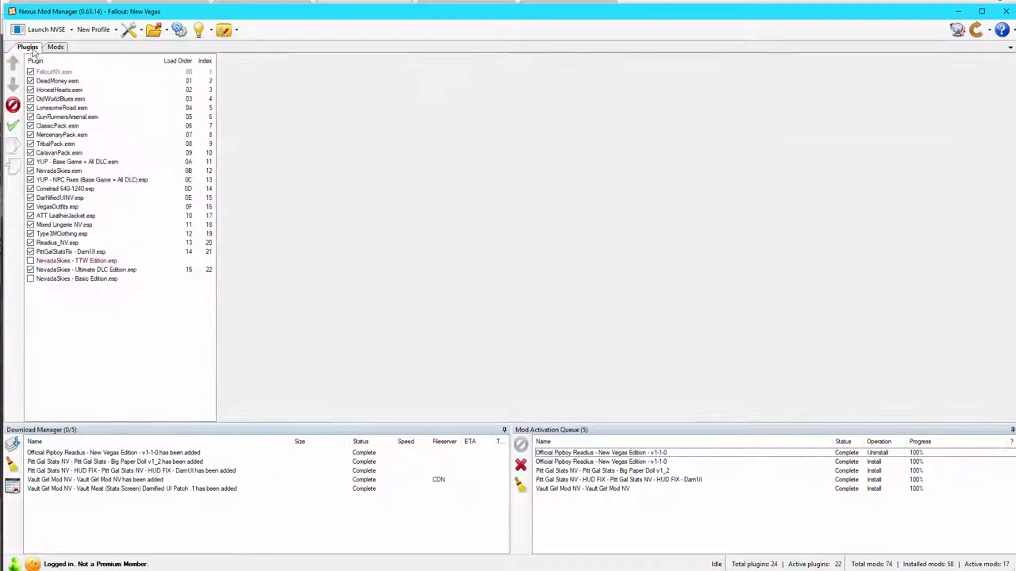
left_click(235, 31)
left_click(260, 70)
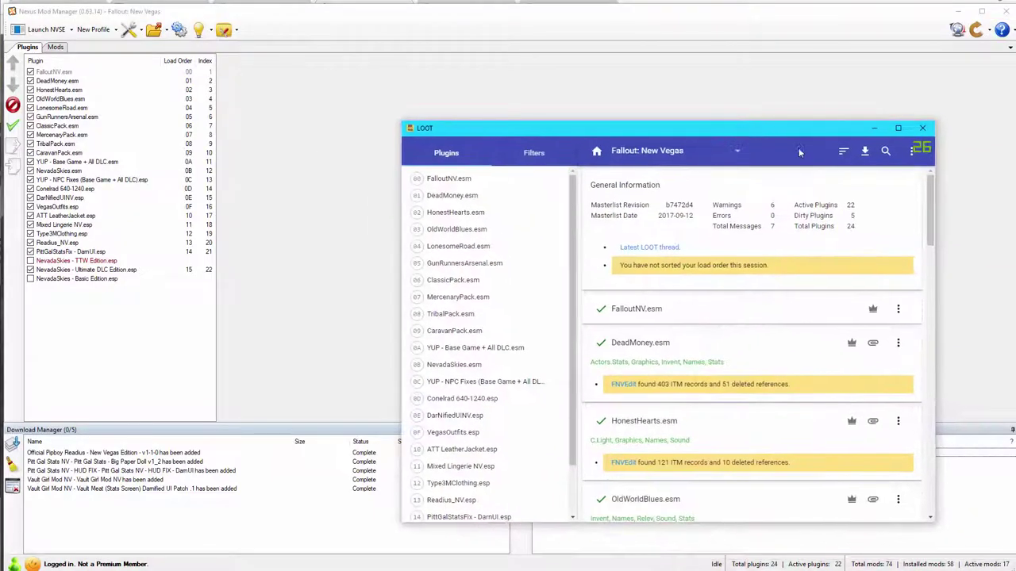
left_click(842, 153)
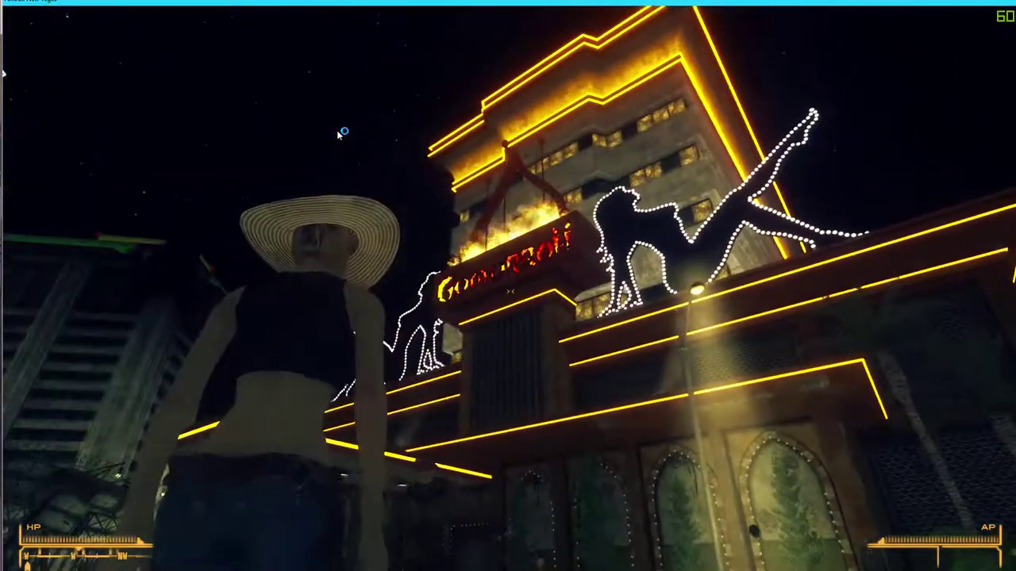
Step: Open the Pip-Boy in game and examine the artwork of the SPECIAL attributes on the stats screen
key("Tab")
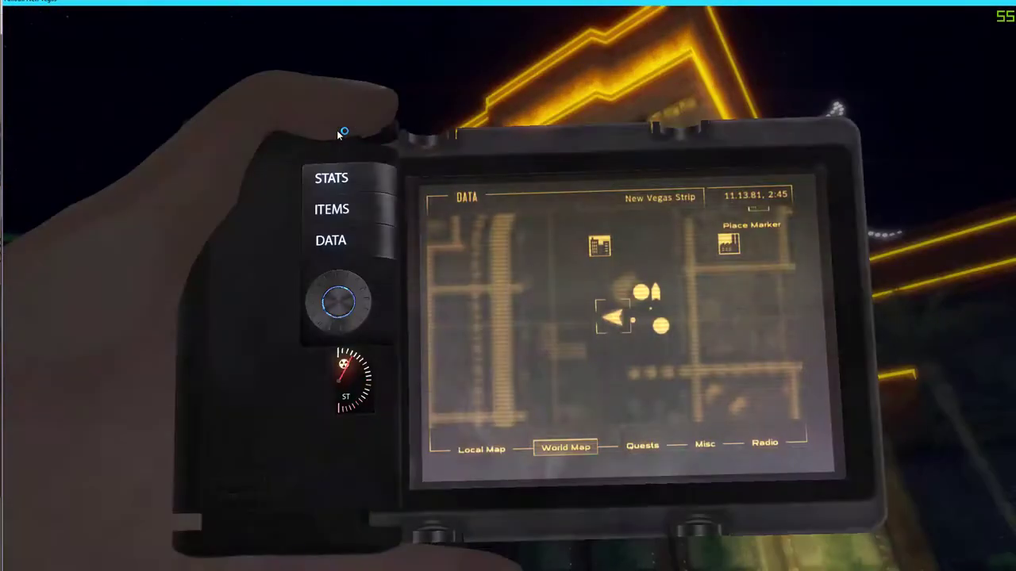
key("F2")
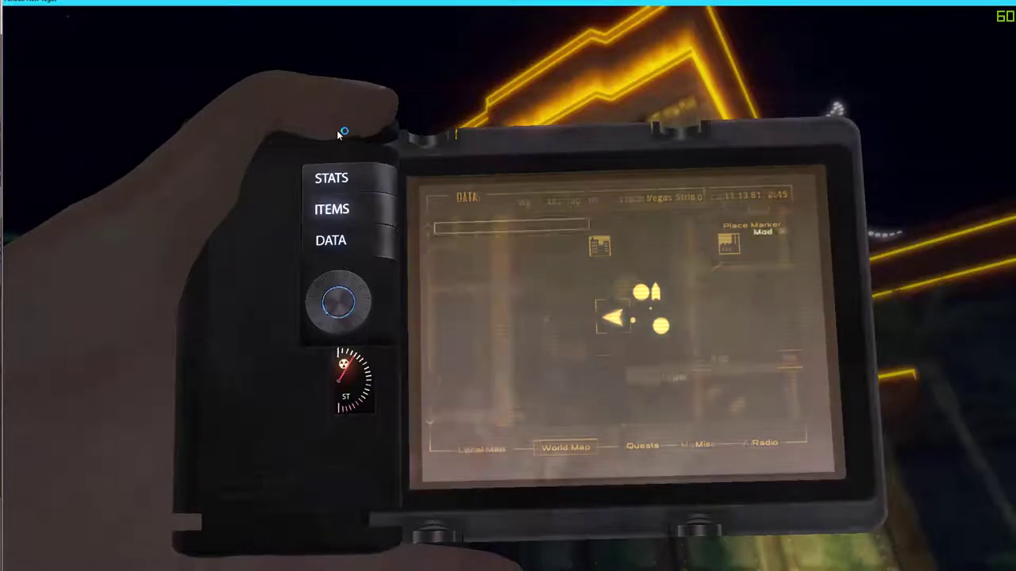
key("F1")
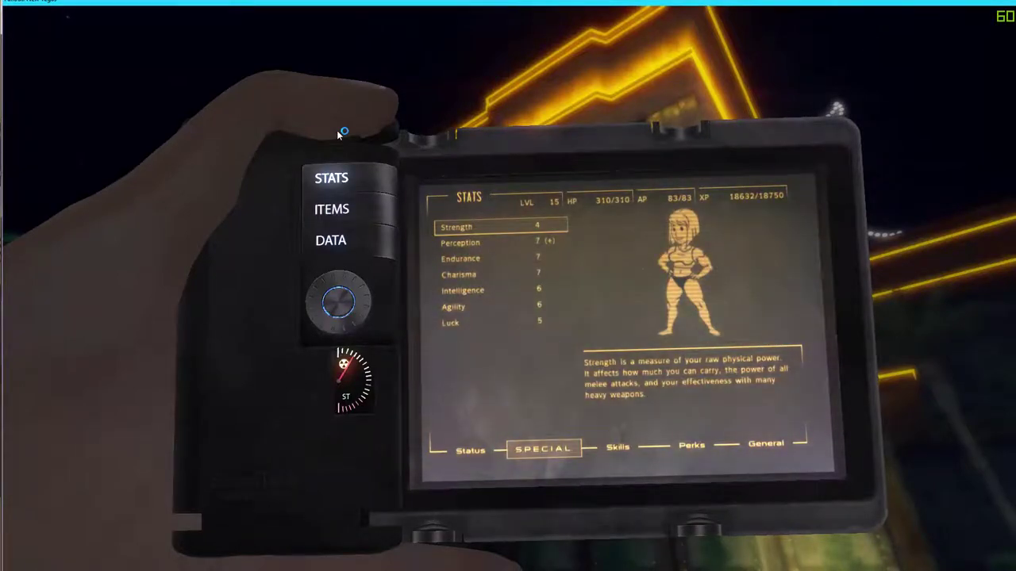
key("Down")
key("Down")
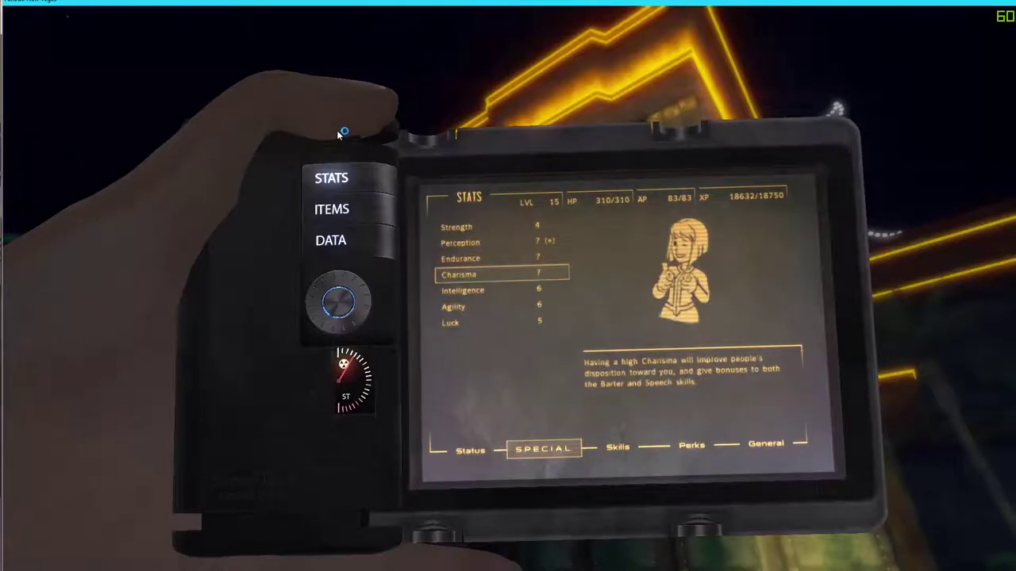
key("Down")
key("Down")
key("Down")
key("Up")
key("Up")
key("Up")
key("Up")
Step: Go through the Skills list in the Pip-Boy and examine the artwork shown for each skill
key("Right")
key("Down")
key("Down")
key("Down")
key("Down")
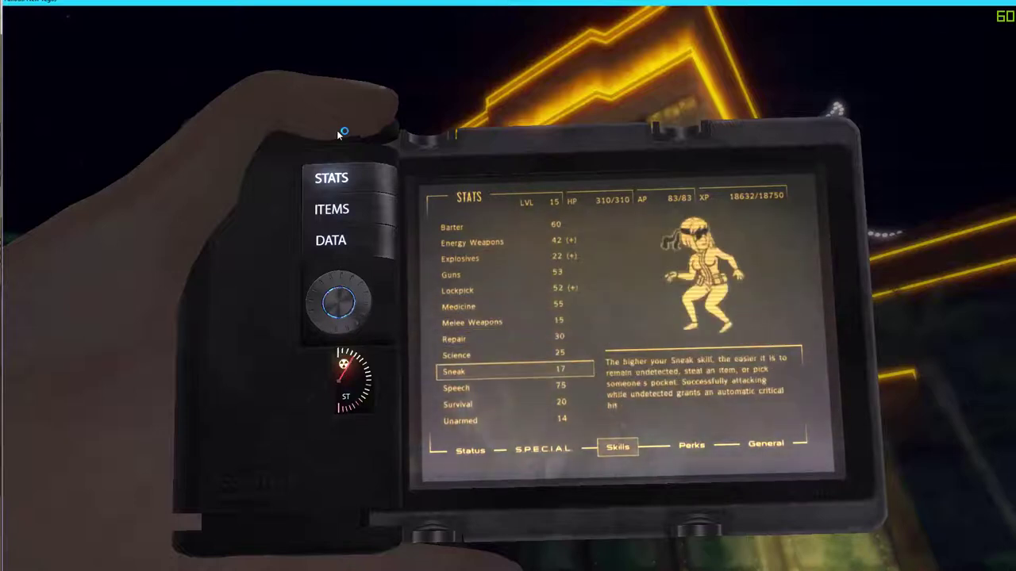
key("Down")
key("Down")
key("Down")
Step: Examine the artwork of the first perks in the Pip-Boy, then close it and walk along the New Vegas Strip
key("Right")
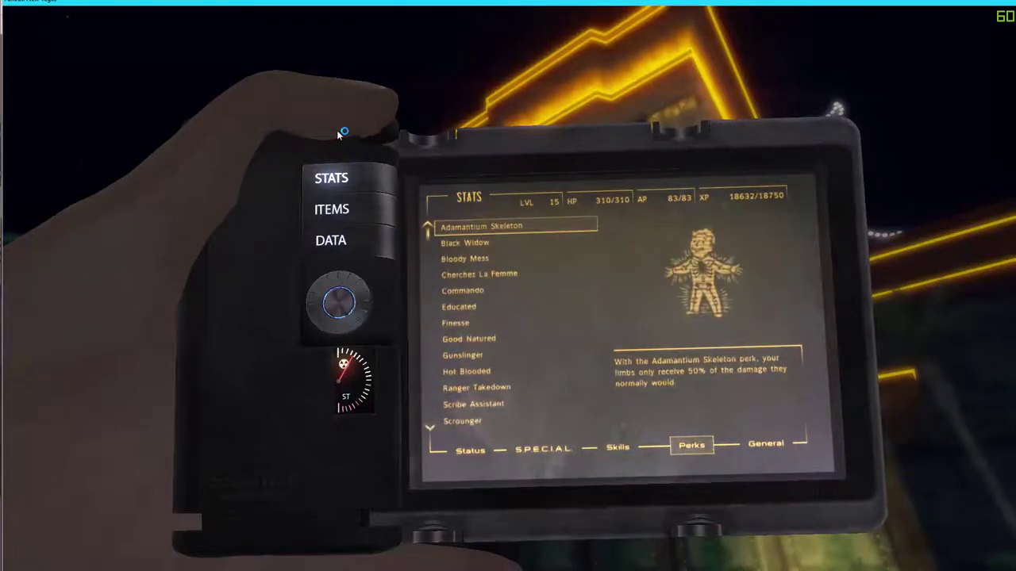
key("Down")
key("Down")
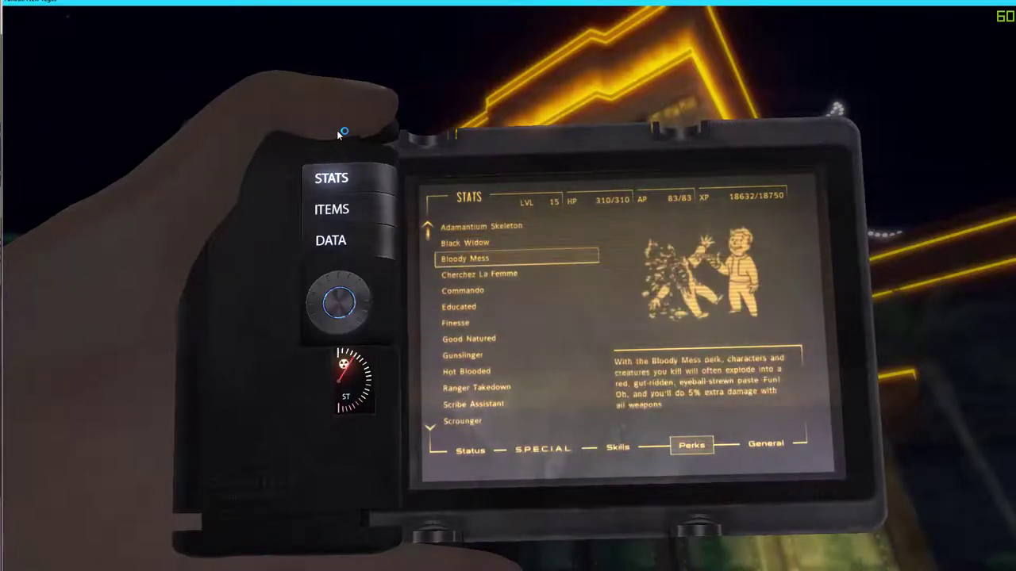
key("Down")
key("Tab")
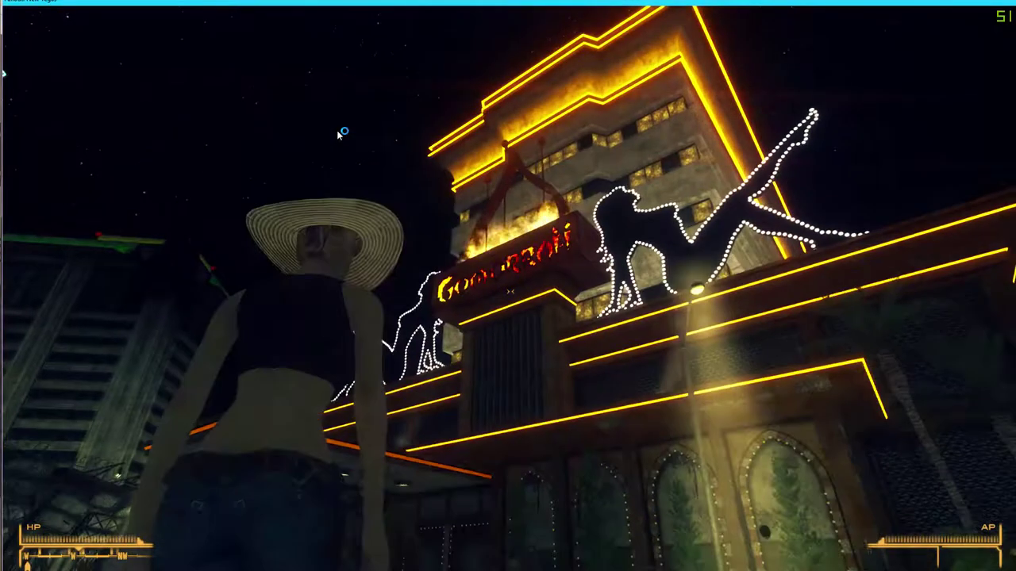
key("w")
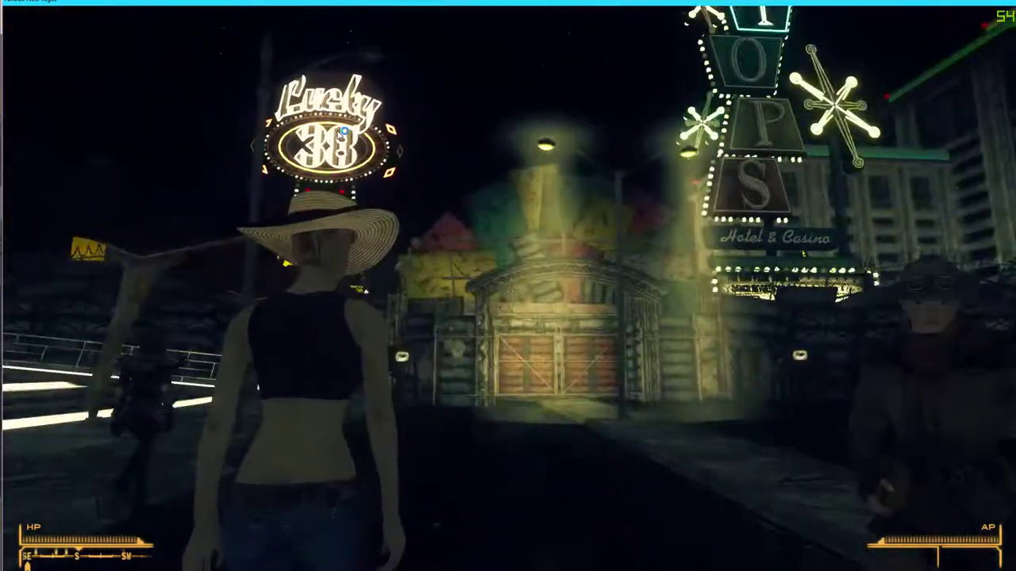
key("w")
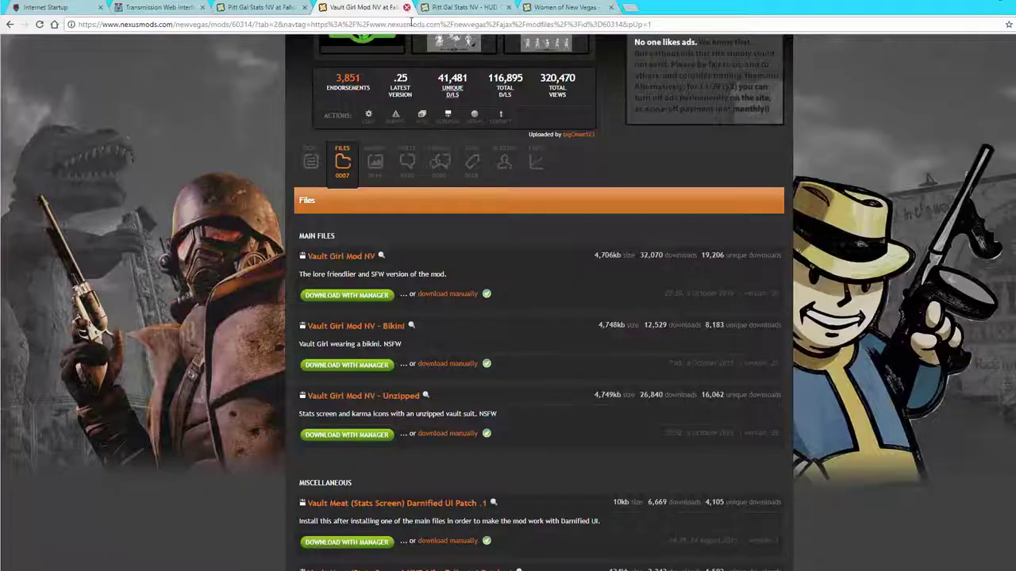
Step: Close the browser pages for Pitt Gal Stats NV, Vault Girl Mod NV and Pitt Gal Stats NV - HUD FIX, keeping Women of New Vegas open
left_click(282, 9)
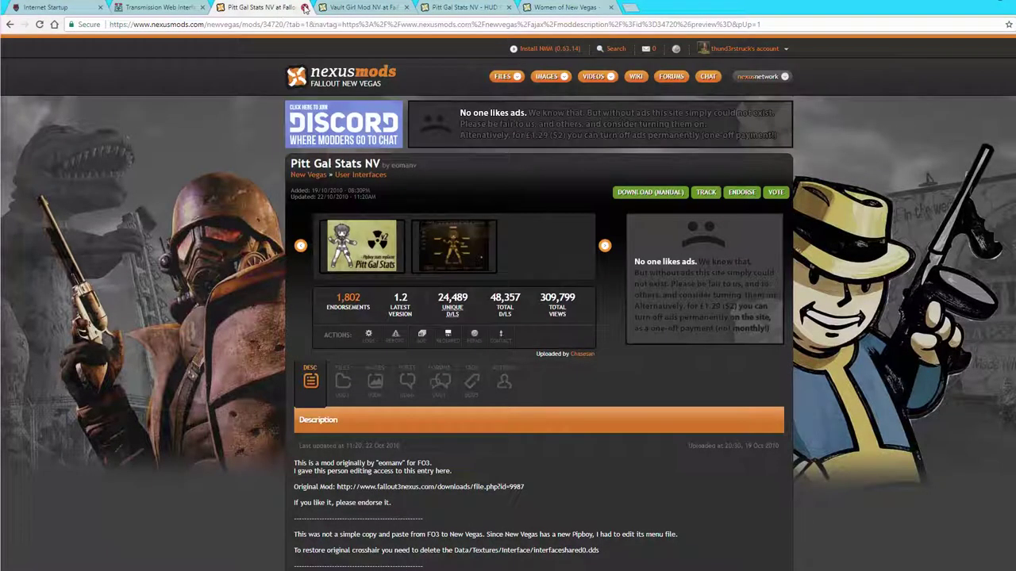
left_click(304, 7)
left_click(304, 7)
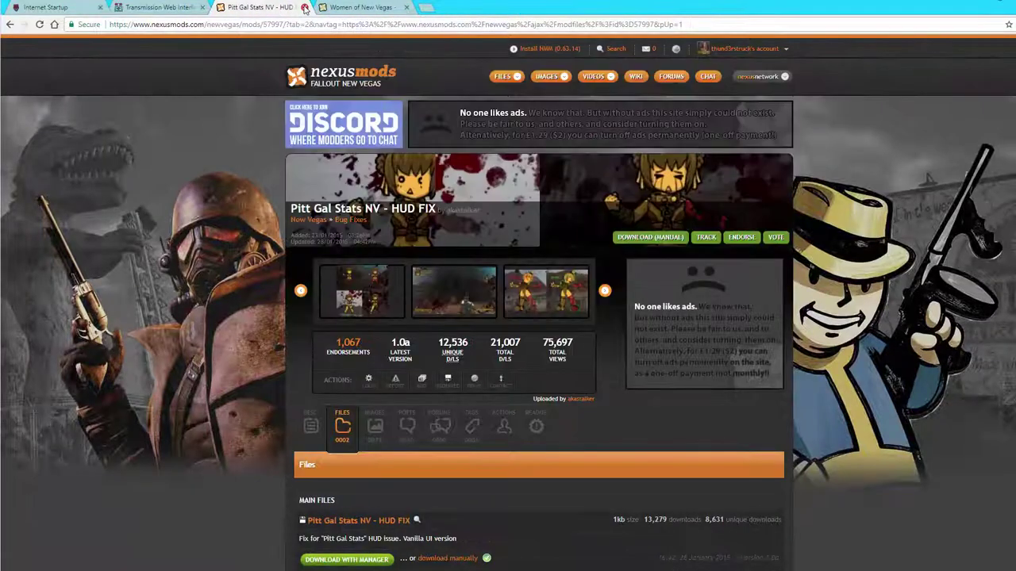
left_click(304, 7)
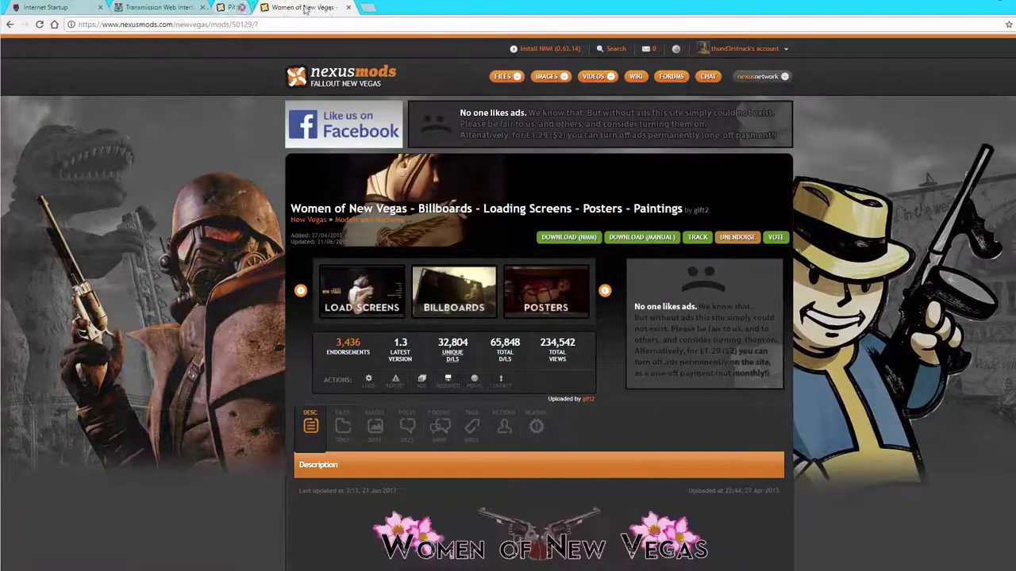
Step: View the enlarged Load Screens and Billboards previews of Women of New Vegas and highlight the opening words of its description up to "Loading Screens"
left_click(368, 299)
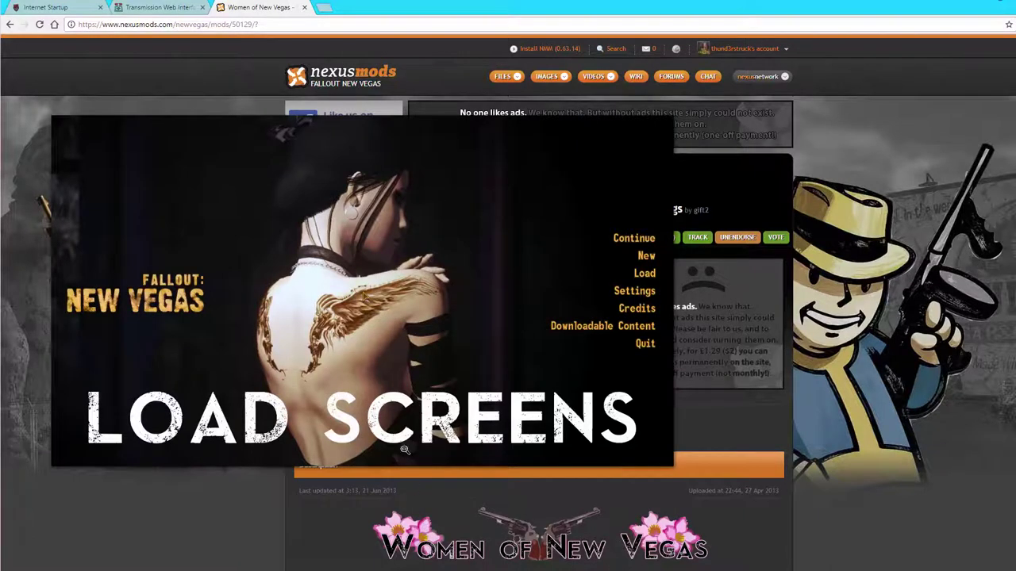
left_click(384, 342)
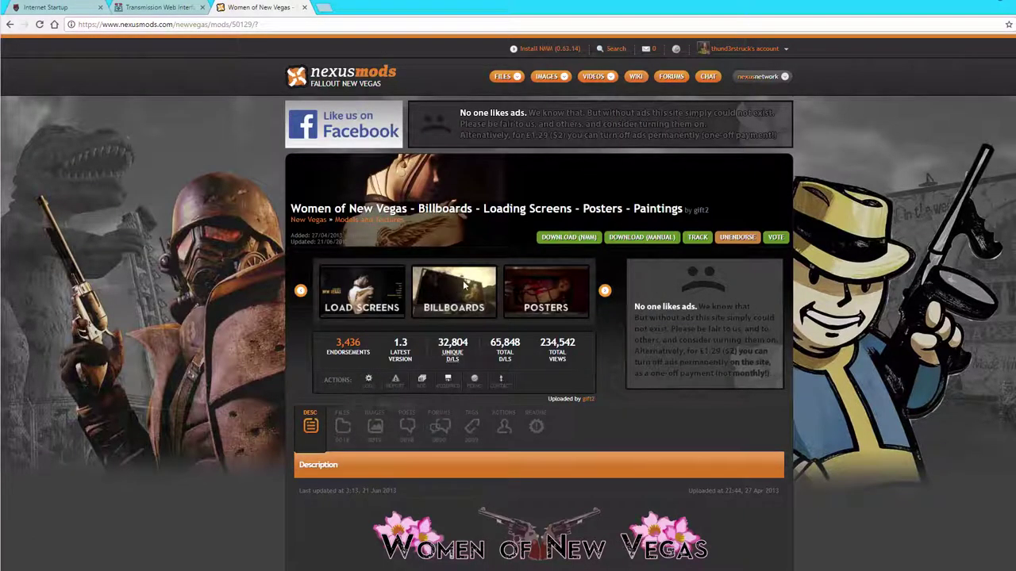
left_click(463, 283)
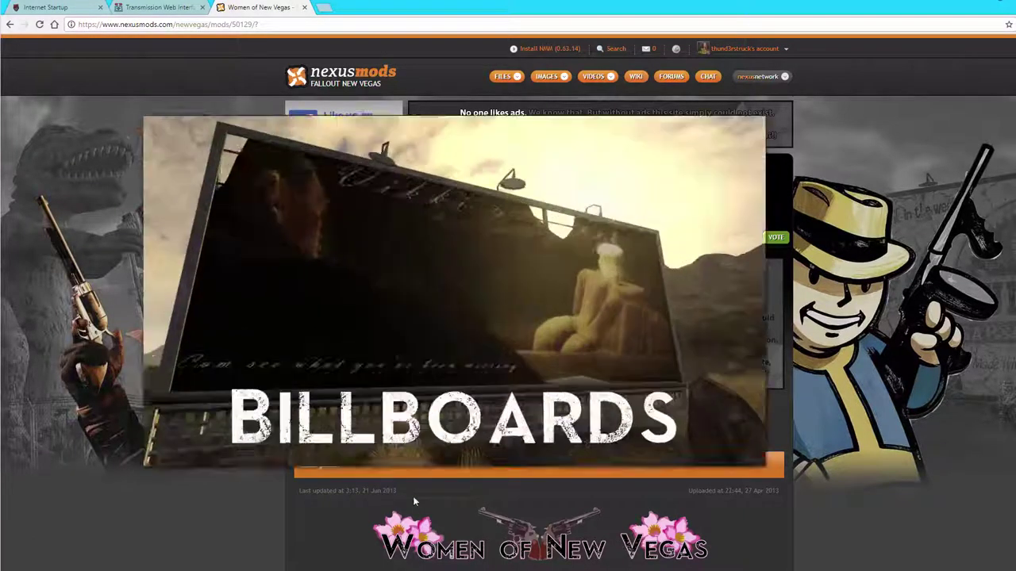
left_click(264, 524)
scroll(306, 515, "down", 3)
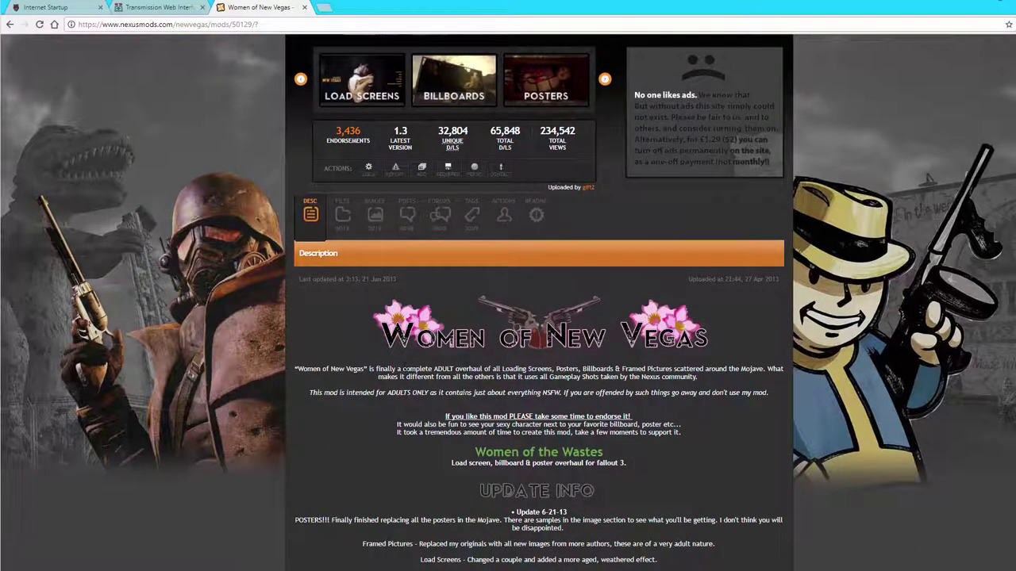
left_click_drag(294, 369, 552, 370)
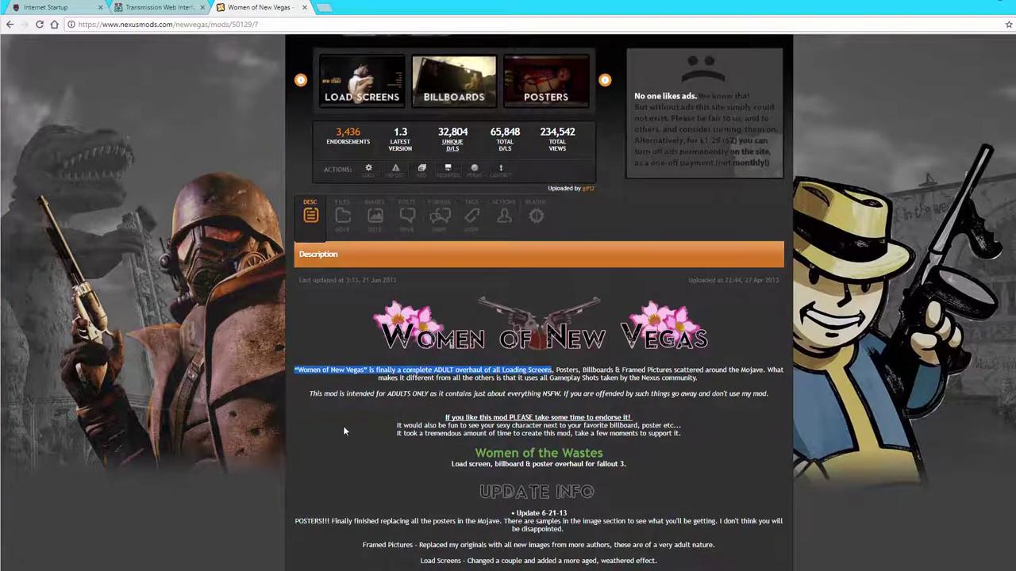
Step: Open the file list of Women of New Vegas and look at the main file WoNV - All in One
scroll(343, 425, "up", 2)
left_click(341, 324)
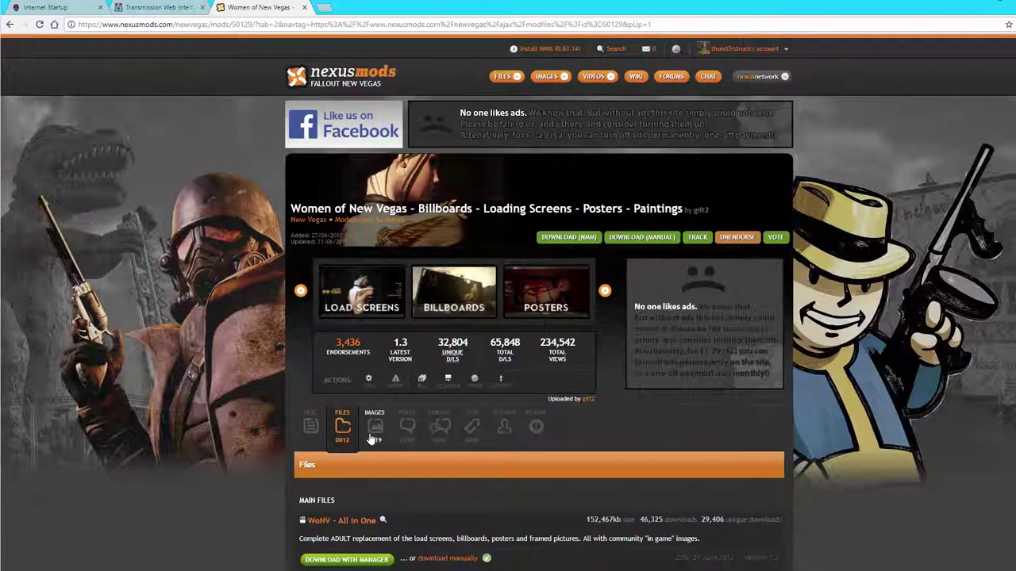
scroll(284, 520, "down", 1)
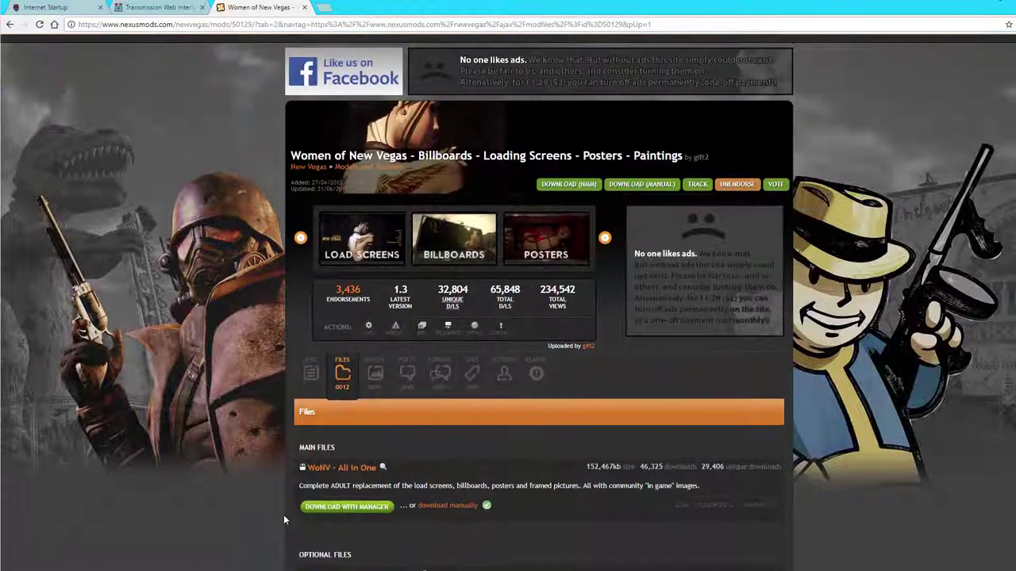
scroll(283, 514, "down", 1)
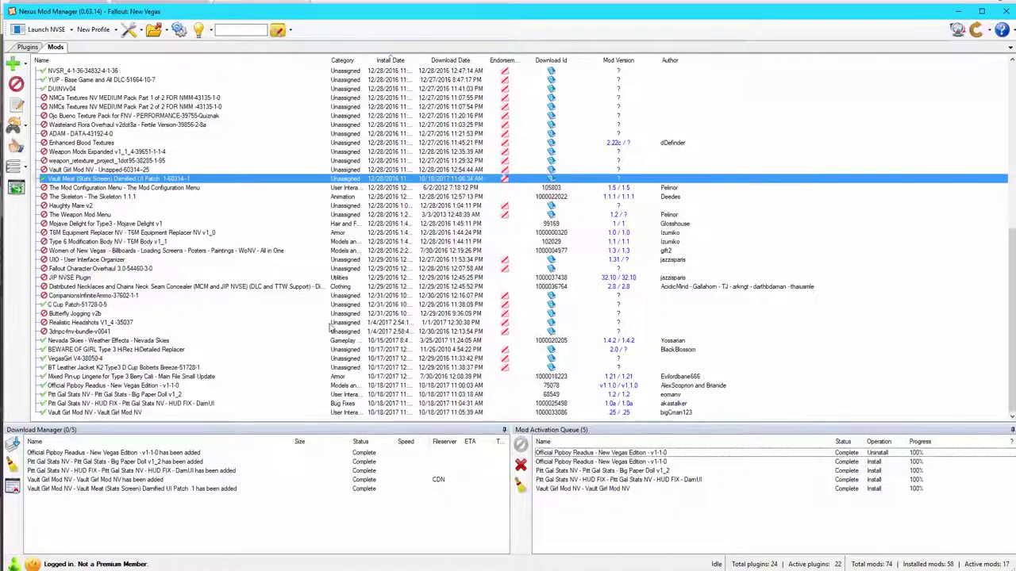
Step: Switch to Nexus Mod Manager, filter the mods by "wonv" and try to activate Women of New Vegas - WoNV - All in One
left_click(236, 31)
type("wonv")
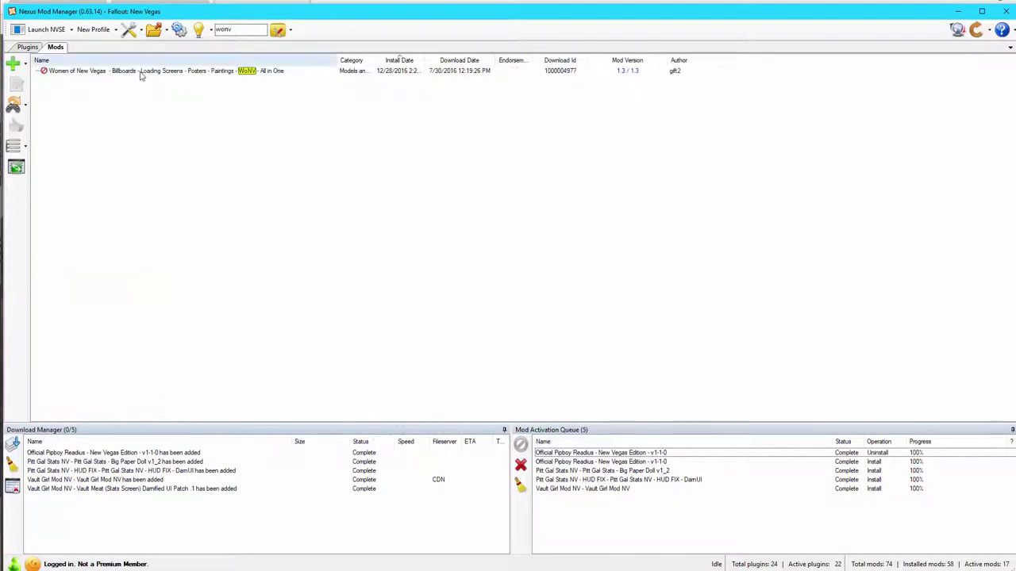
left_click(135, 71)
right_click(136, 71)
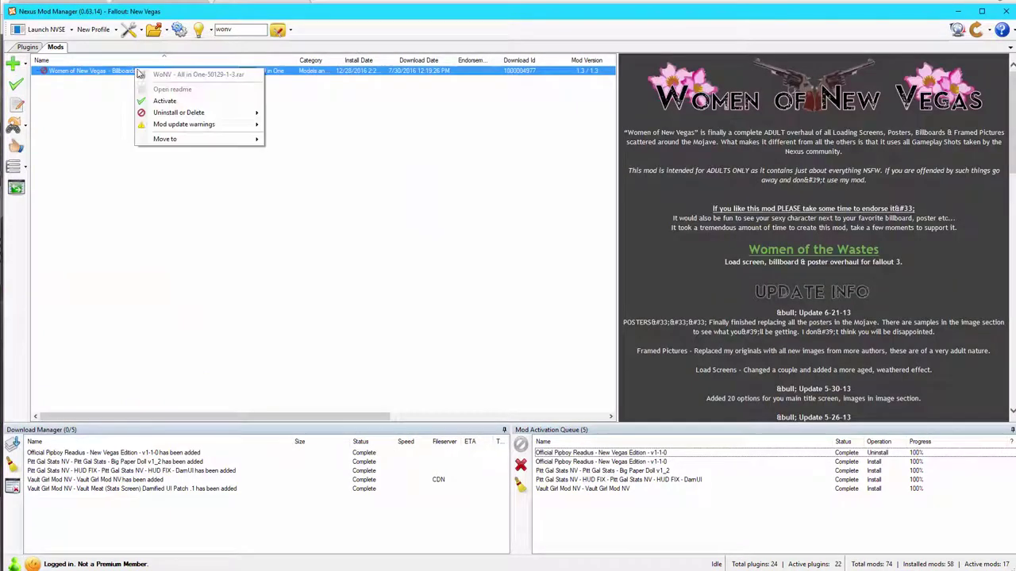
left_click(152, 99)
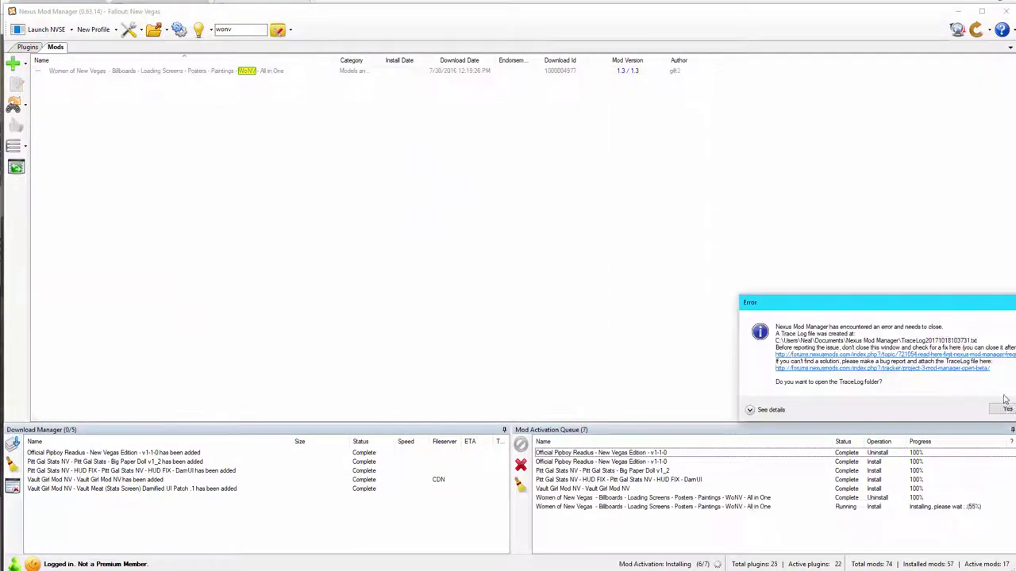
Step: Close Nexus Mod Manager despite the ongoing install, reopen it and reinstall Women of New Vegas - All in One, overwriting all existing files
key("alt+F4")
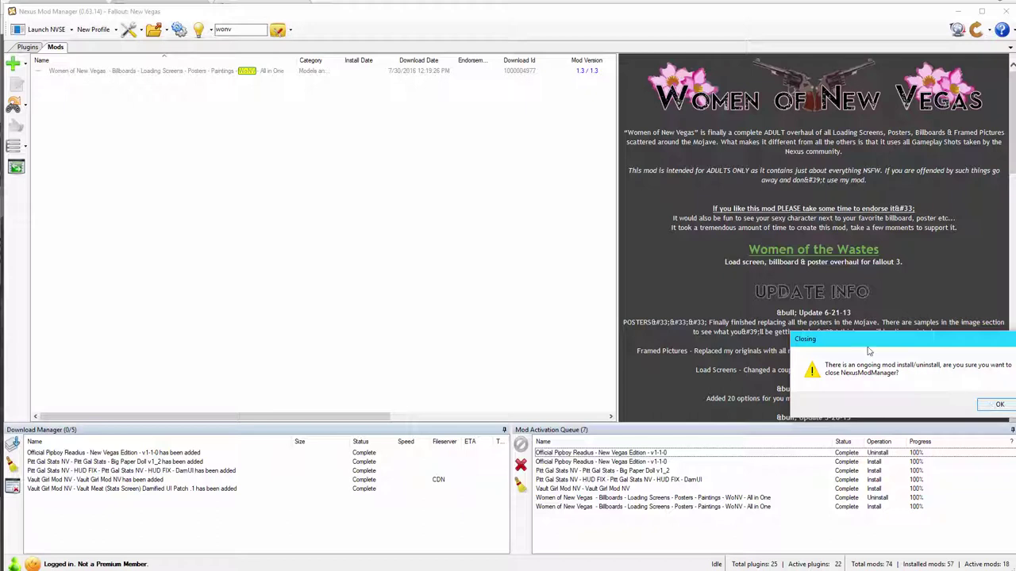
left_click(1005, 404)
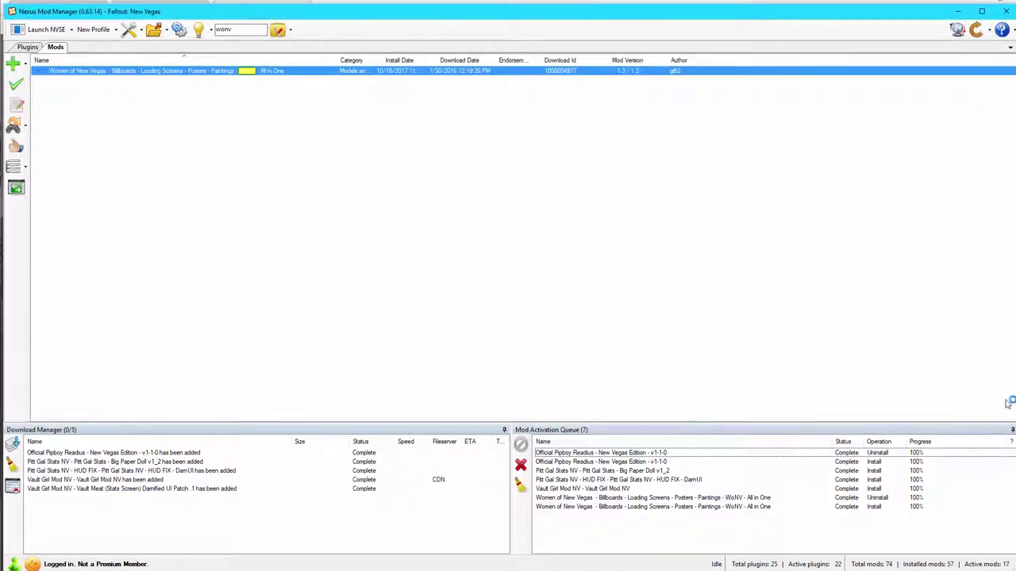
left_click(971, 377)
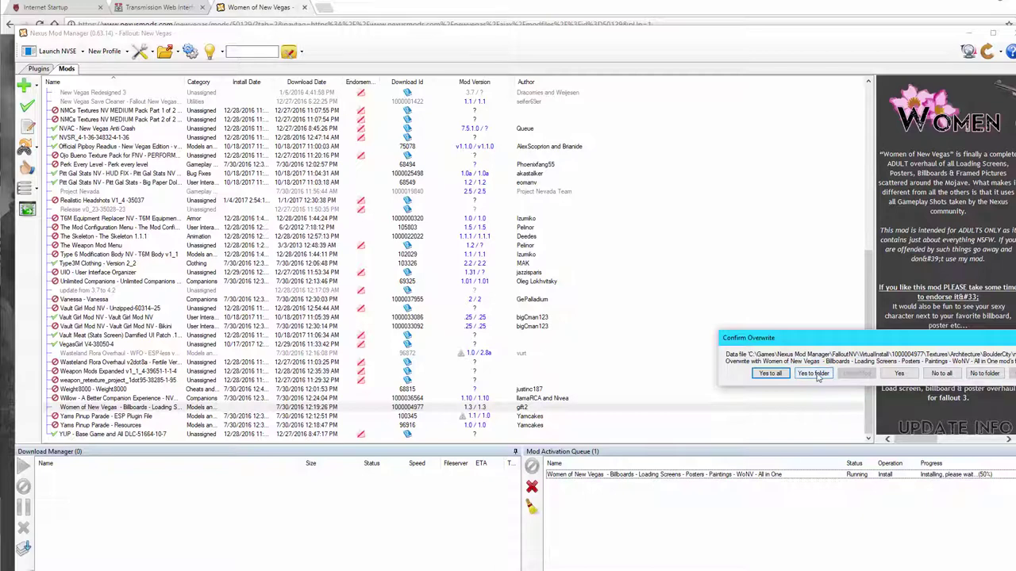
left_click(781, 374)
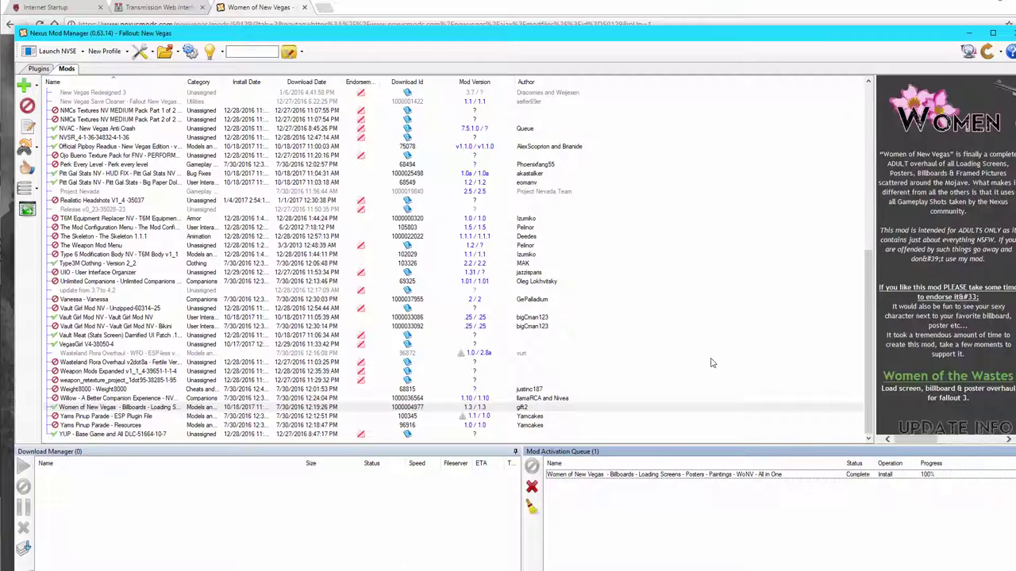
Step: Sort the plugin load order with LOOT, apply the sorted order and launch the game through NVSE from Nexus Mod Manager
left_click(38, 69)
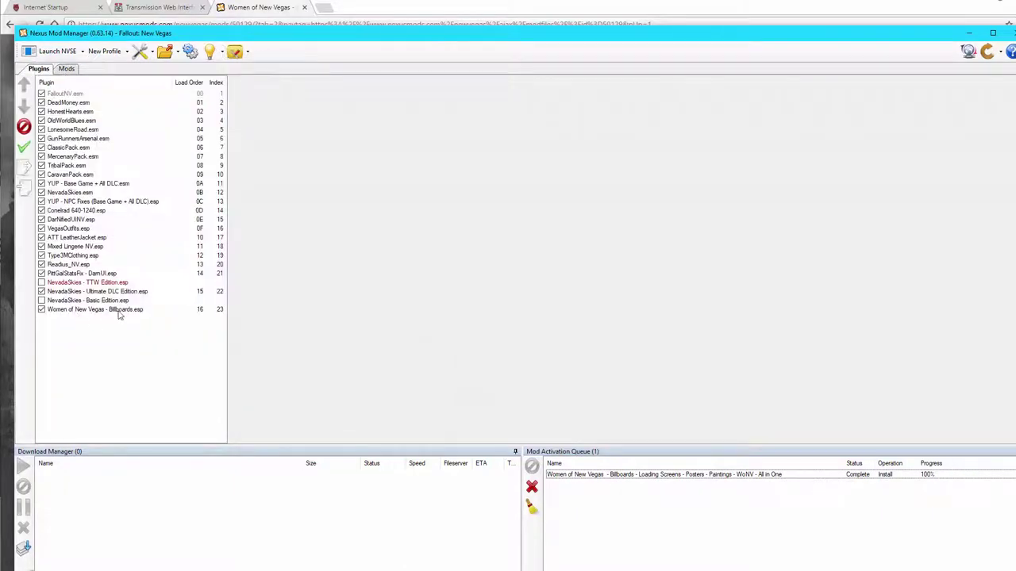
left_click(248, 53)
left_click(249, 92)
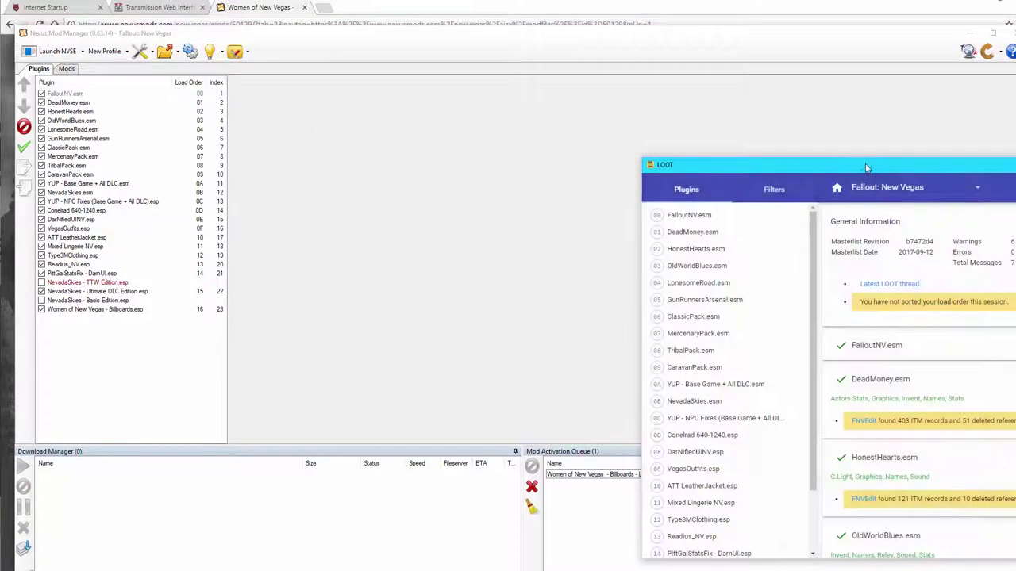
left_click_drag(863, 164, 581, 92)
left_click(797, 113)
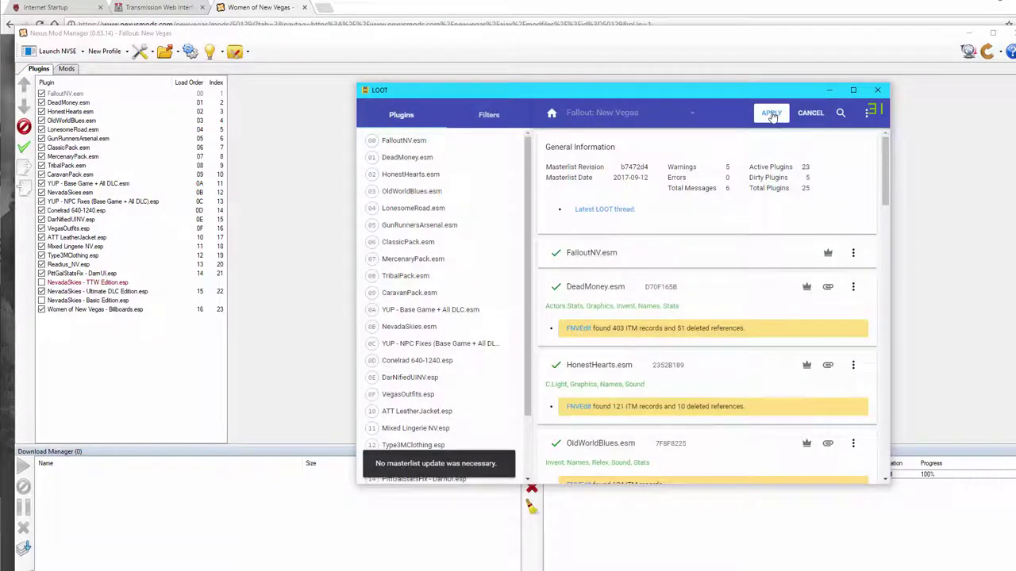
left_click(770, 114)
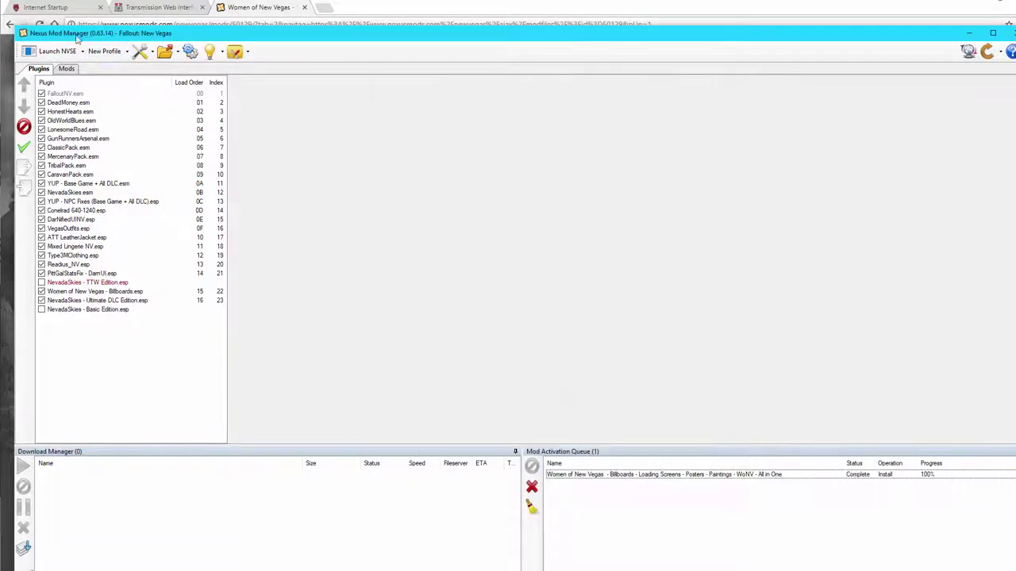
left_click(55, 54)
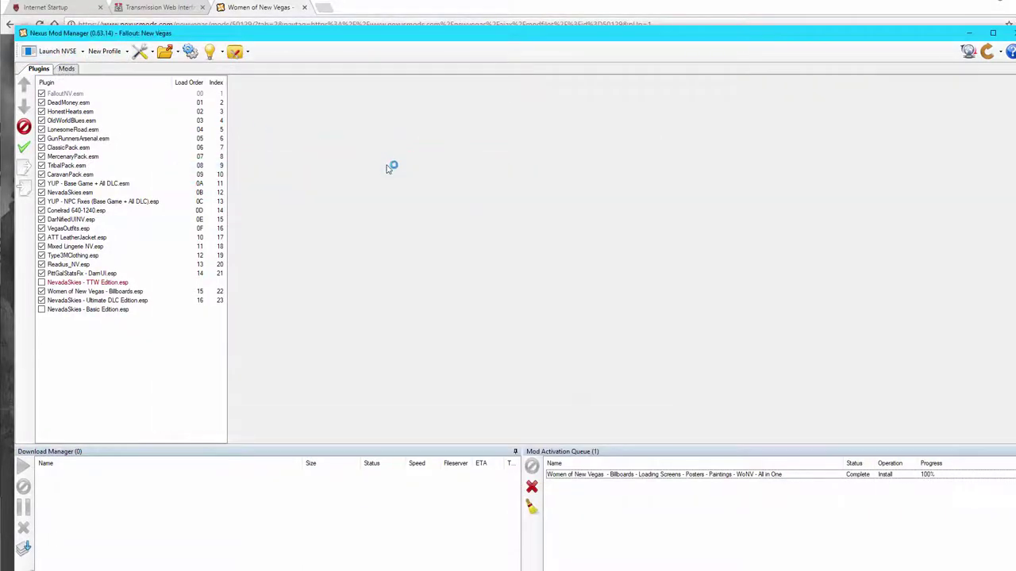